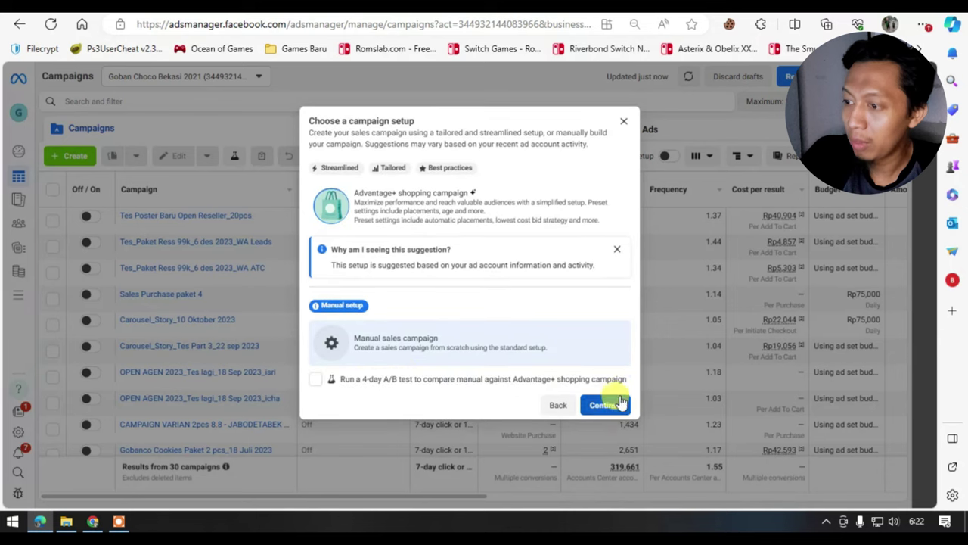
# Create a manual sales campaign named "Tes Produk Go to WA Langsung" and proceed to its ad set.
pyautogui.click(619, 403)
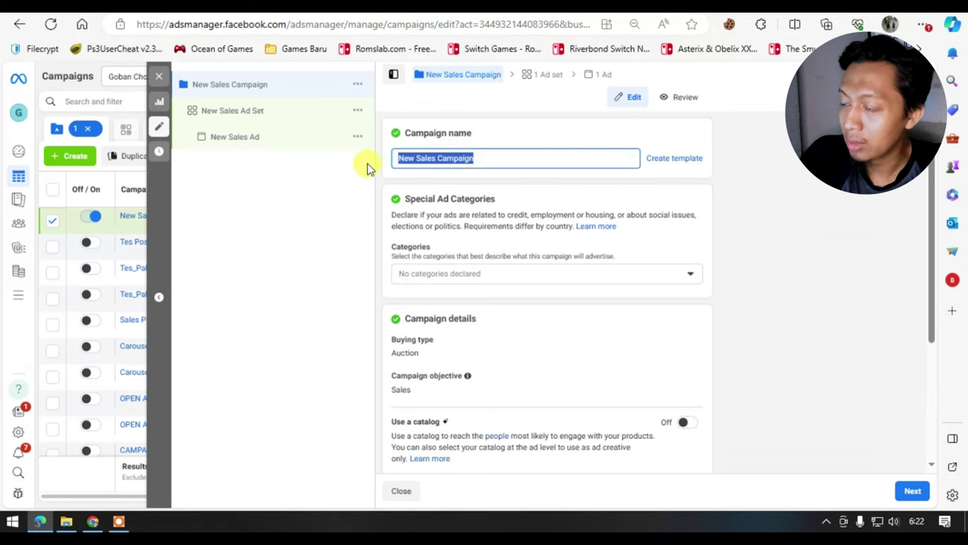
pyautogui.write('Tes Pro')
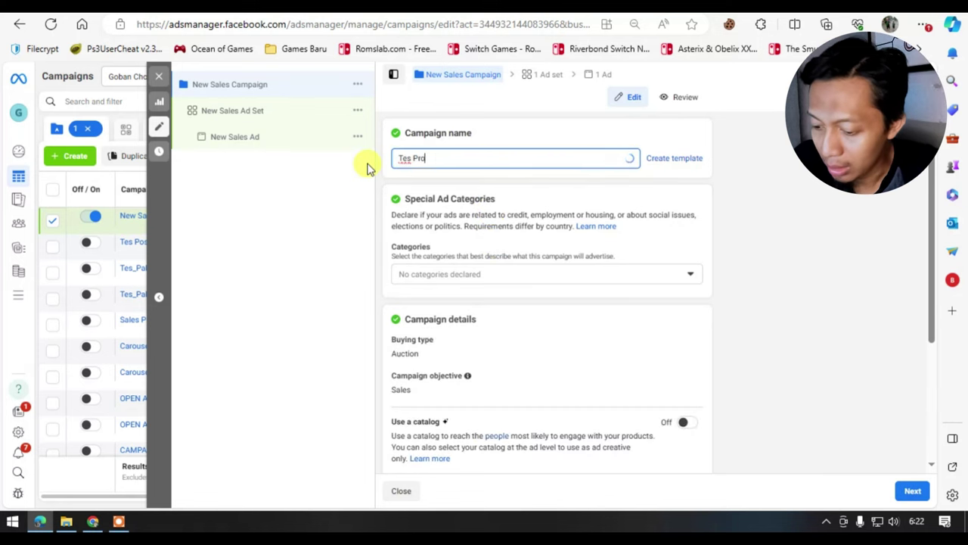
pyautogui.write('duk G to wa')
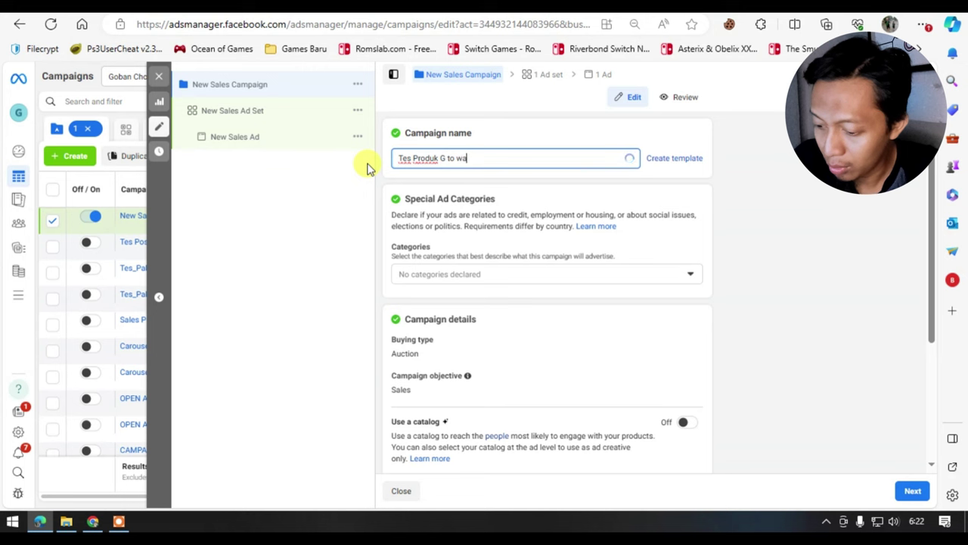
pyautogui.press('BackSpace')
pyautogui.press('BackSpace')
pyautogui.press('BackSpace')
pyautogui.press('BackSpace')
pyautogui.press('BackSpace')
pyautogui.press('BackSpace')
pyautogui.write('o to WA Langsung')
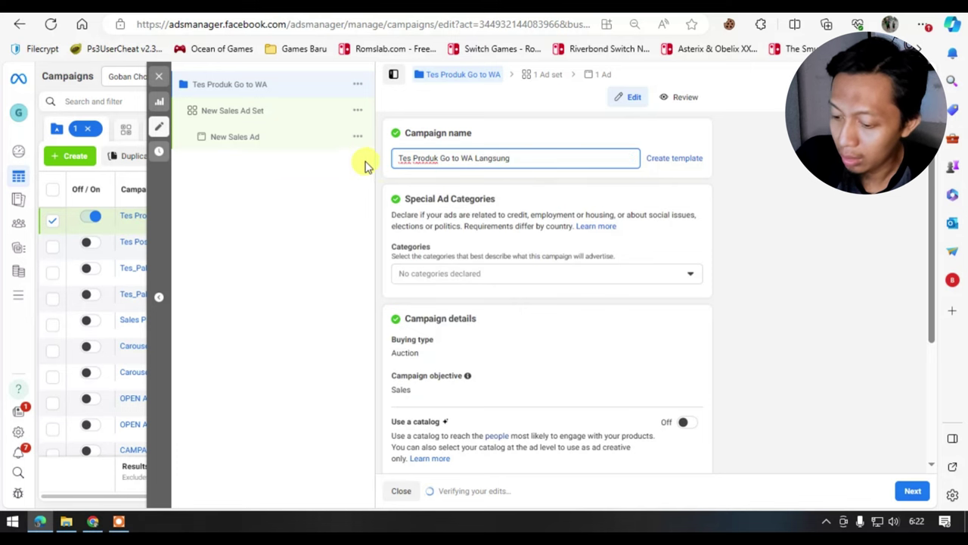
pyautogui.scroll(-3, 438, 277)
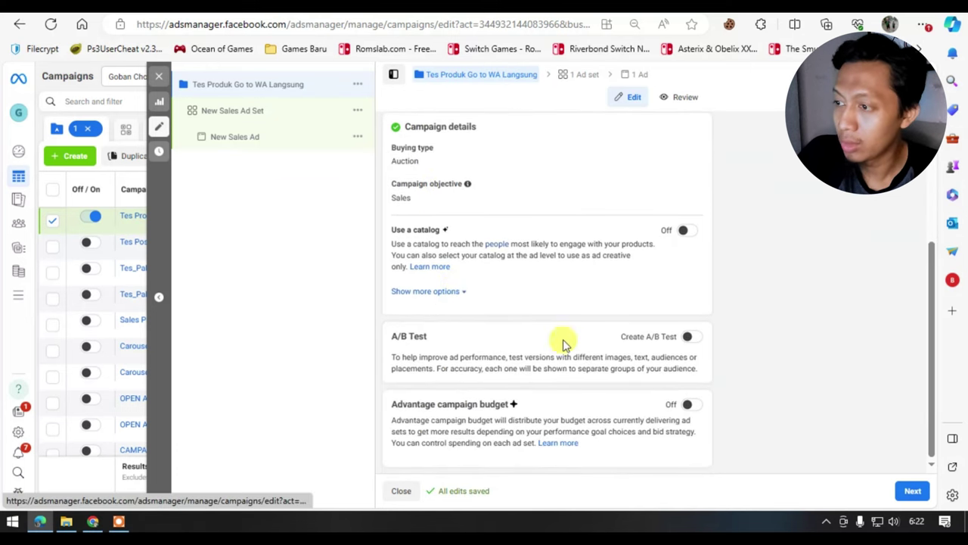
pyautogui.click(910, 492)
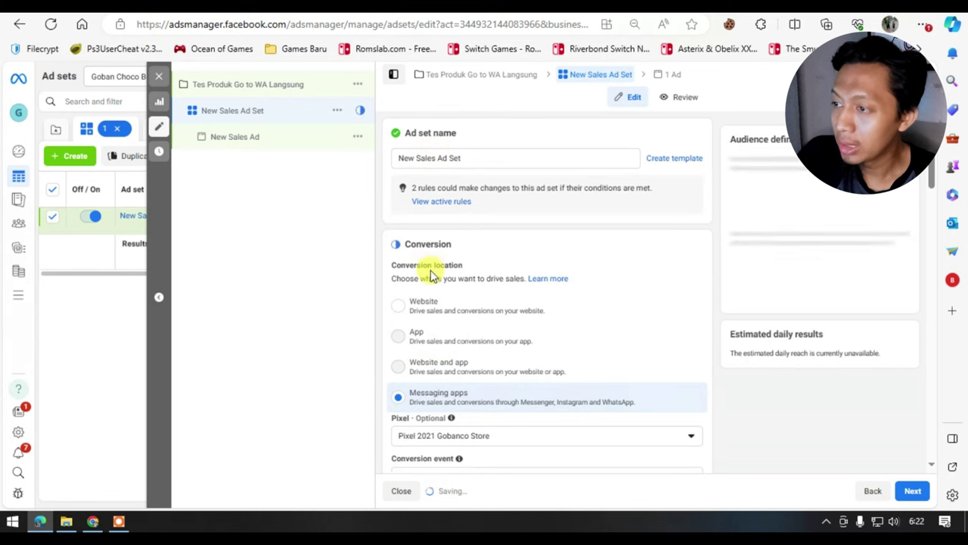
# Keep messaging apps as the conversion location and set the conversion event to Add to cart.
pyautogui.scroll(-1, 432, 272)
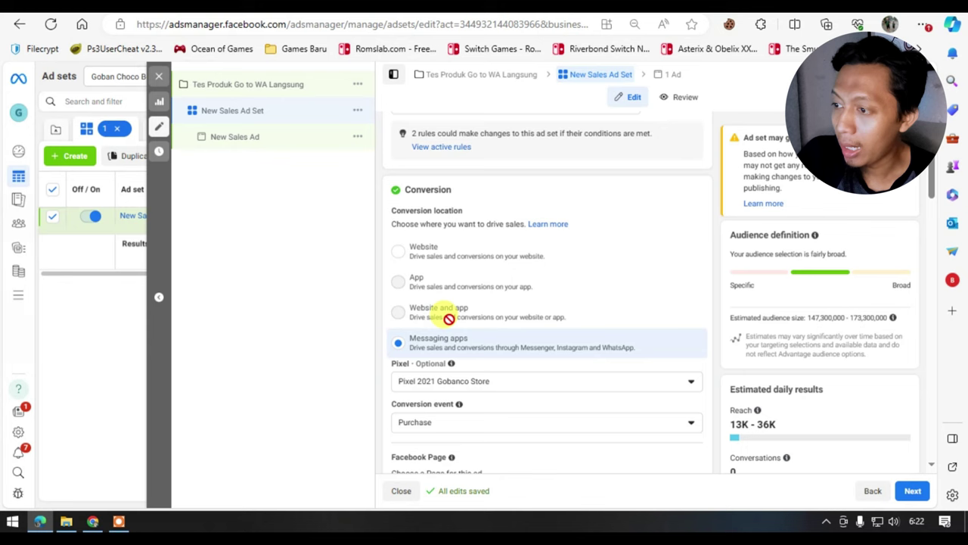
pyautogui.scroll(-1, 444, 316)
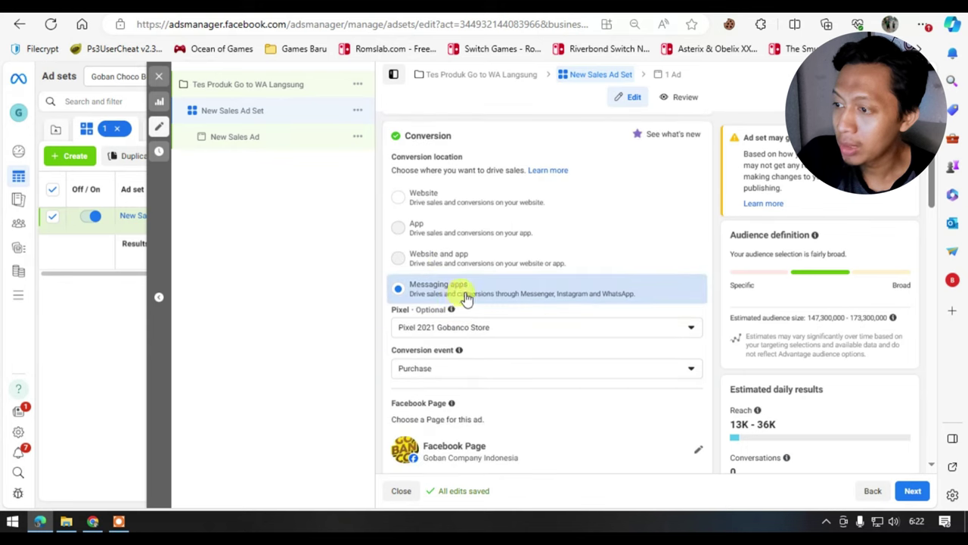
pyautogui.scroll(-1, 463, 298)
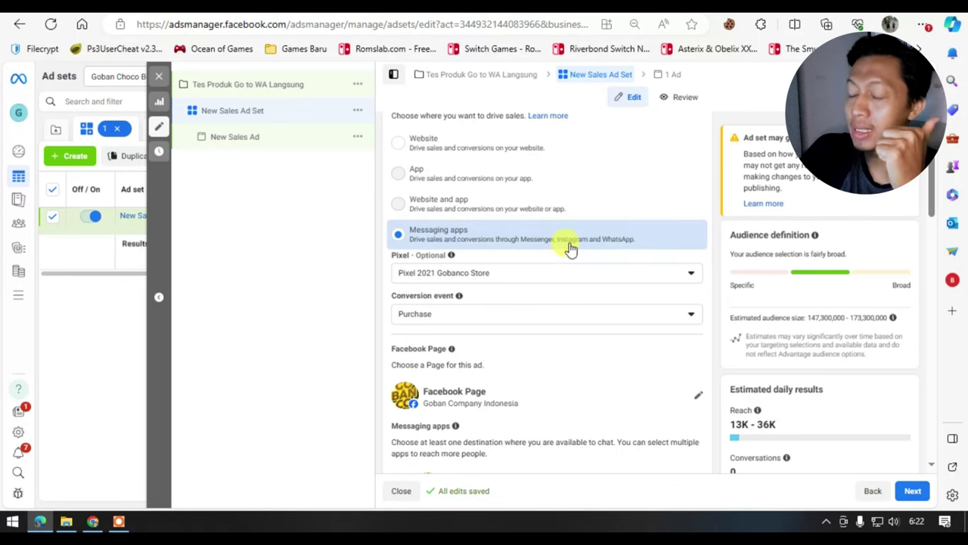
pyautogui.scroll(-1, 570, 258)
pyautogui.scroll(-1, 560, 288)
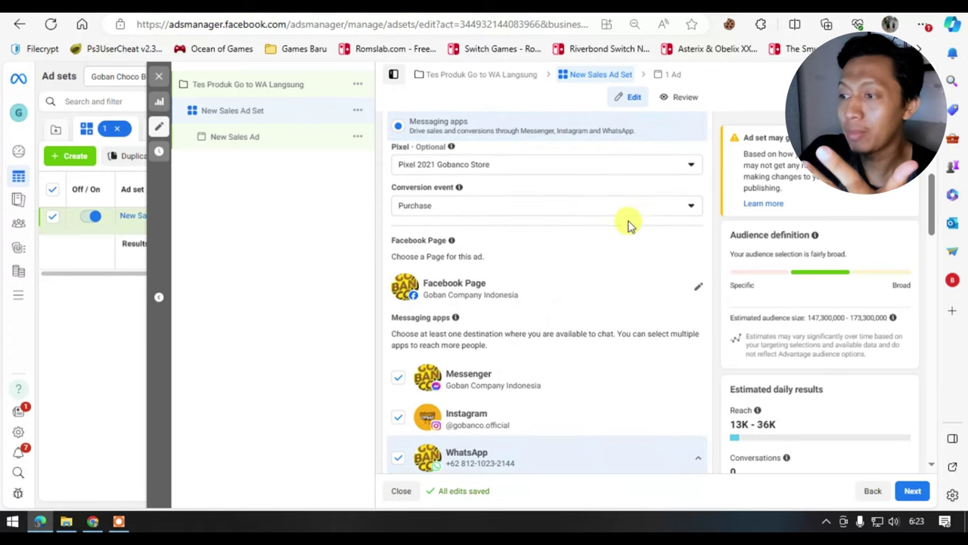
pyautogui.click(693, 205)
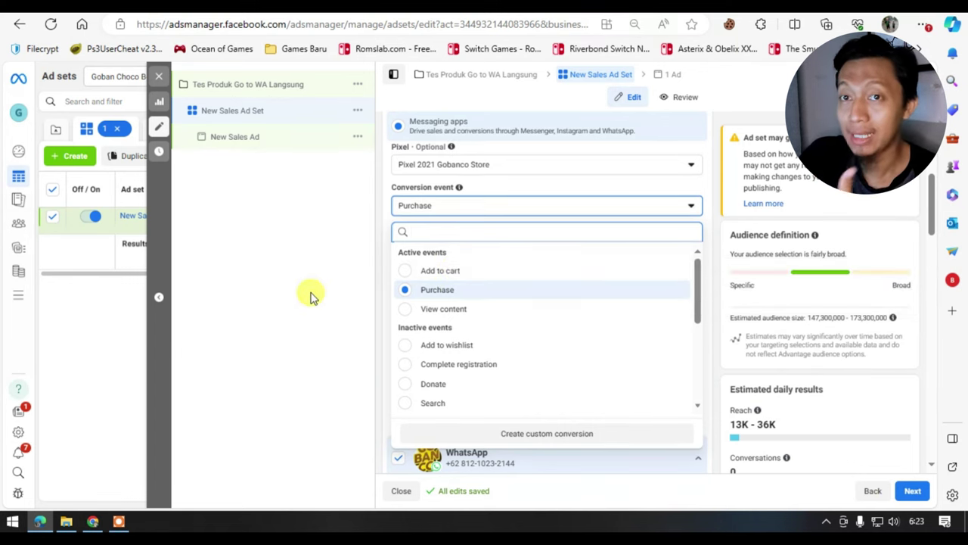
pyautogui.click(452, 272)
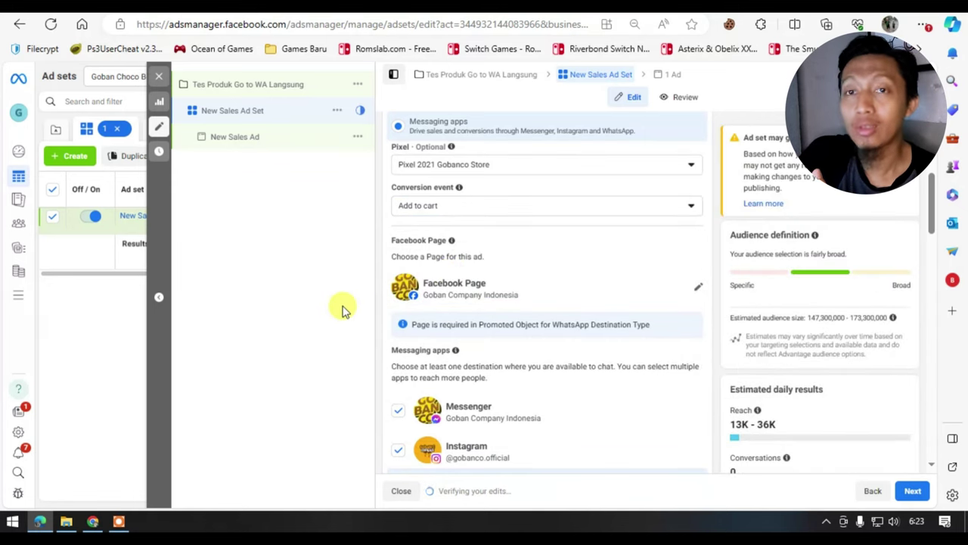
# Review the ad set's Facebook Page, its messaging app destinations and the WhatsApp numbers available for selection.
pyautogui.scroll(-1, 448, 282)
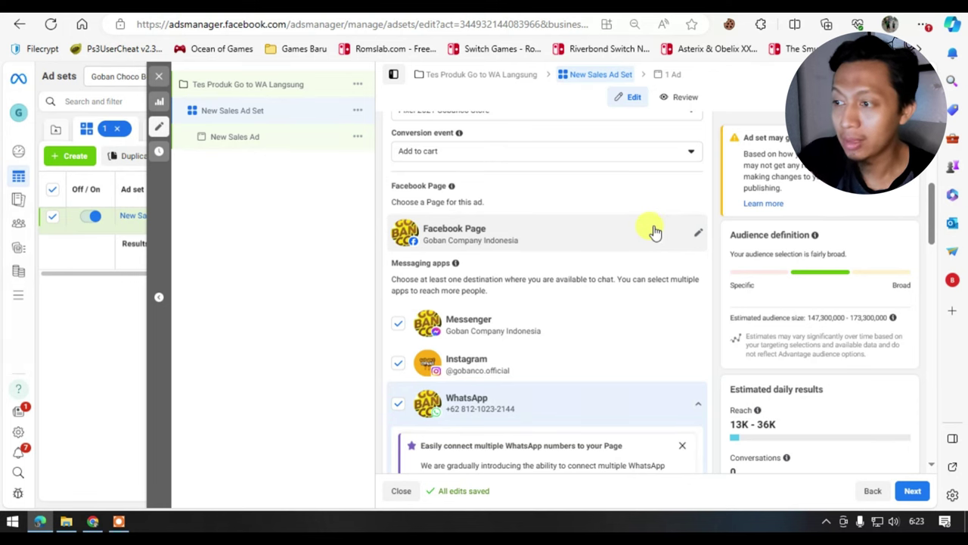
pyautogui.scroll(-1, 653, 229)
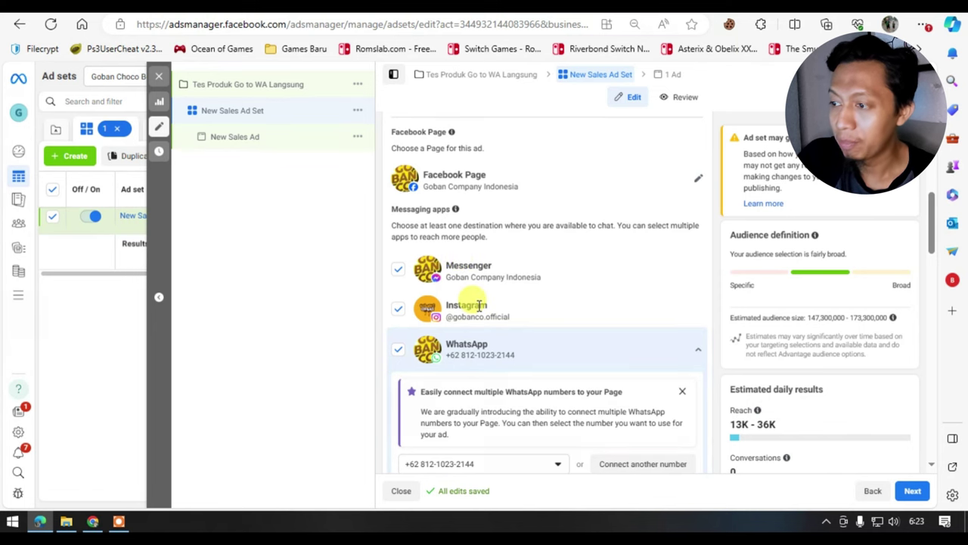
pyautogui.scroll(-1, 479, 305)
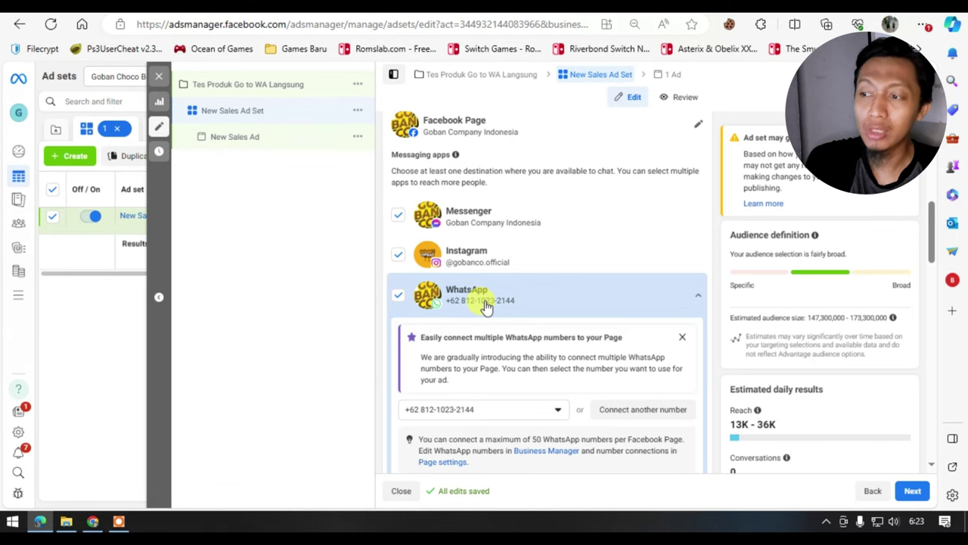
pyautogui.scroll(-2, 486, 305)
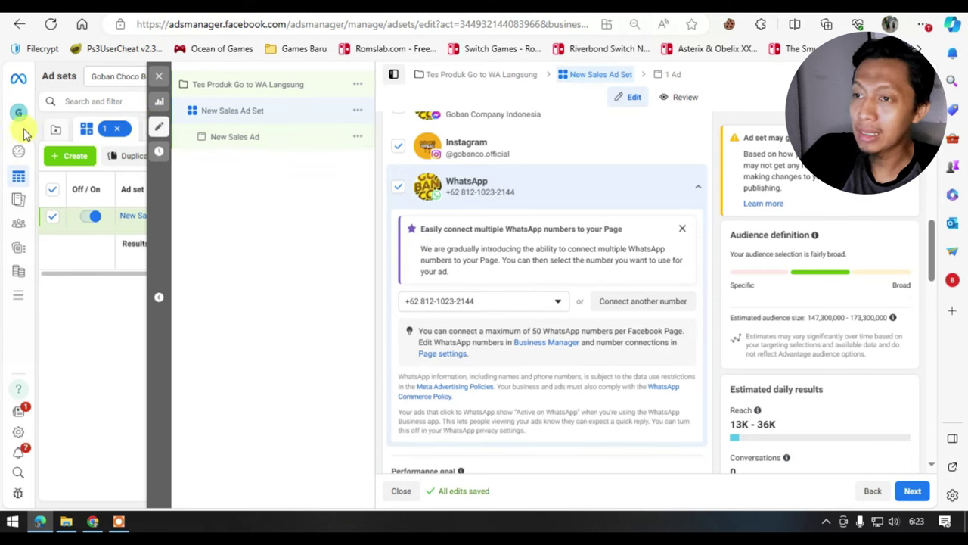
pyautogui.moveTo(15, 297)
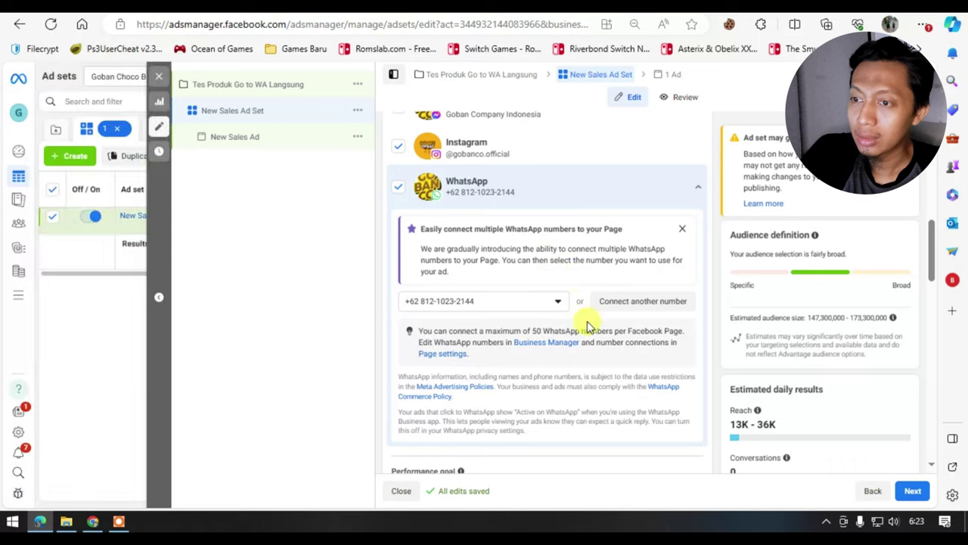
pyautogui.click(562, 303)
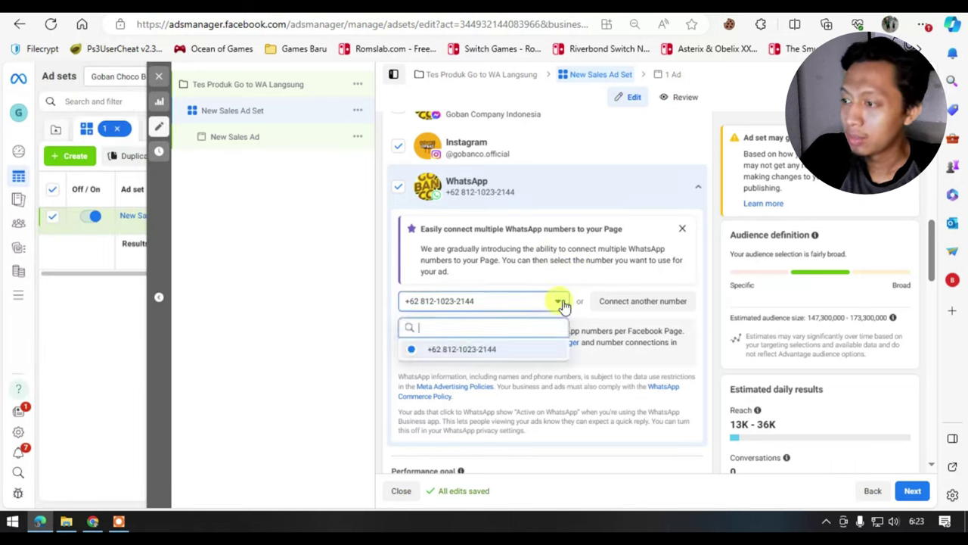
pyautogui.click(562, 304)
pyautogui.scroll(-1, 584, 322)
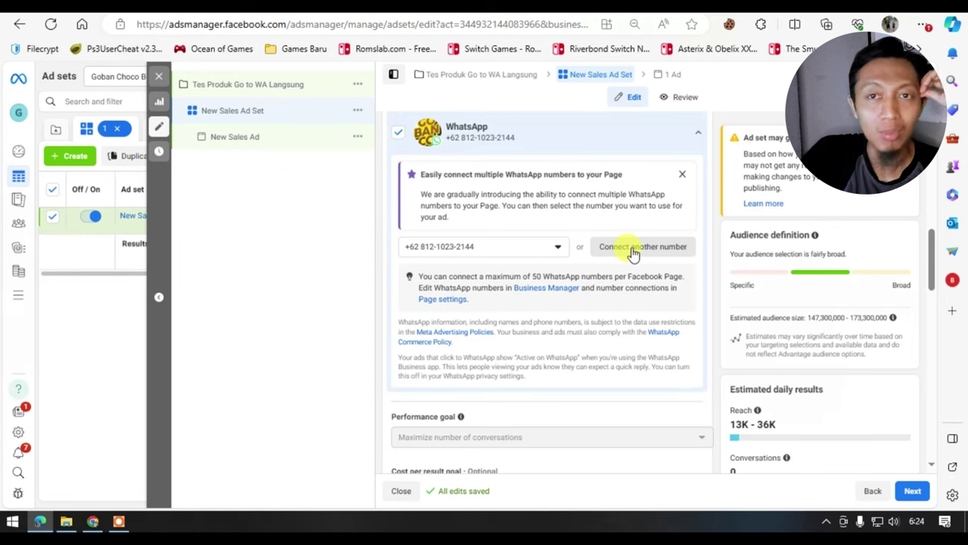
pyautogui.scroll(-1, 634, 252)
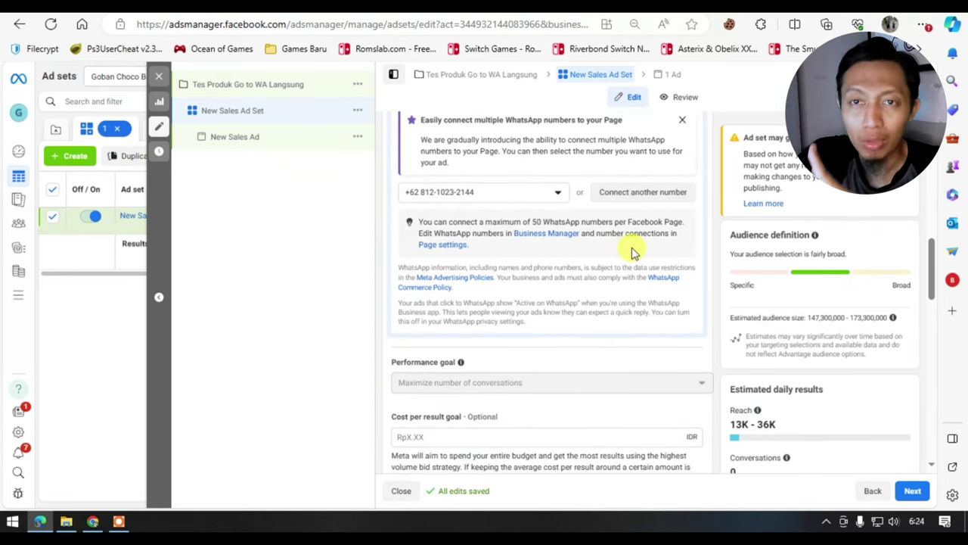
# Set the ad set's daily budget to Rp30,000.
pyautogui.scroll(-4, 540, 275)
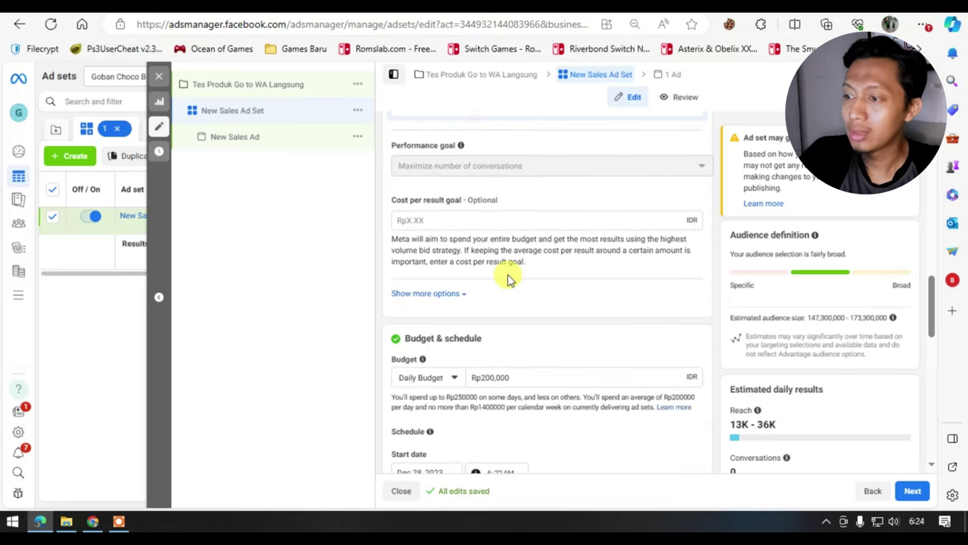
pyautogui.scroll(-3, 508, 278)
pyautogui.click(484, 214)
pyautogui.moveTo(490, 214); pyautogui.dragTo(481, 215)
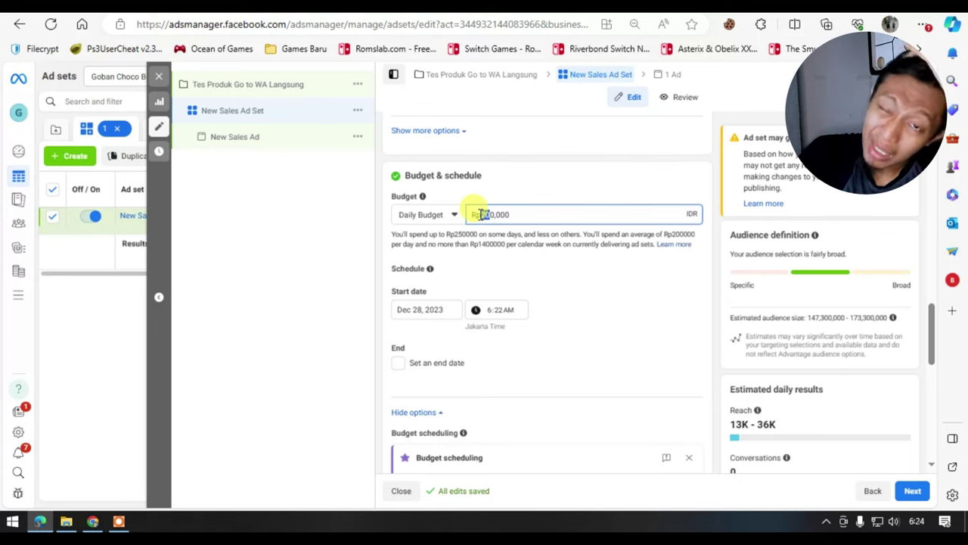
pyautogui.click(481, 215)
pyautogui.press('Delete')
pyautogui.press('Delete')
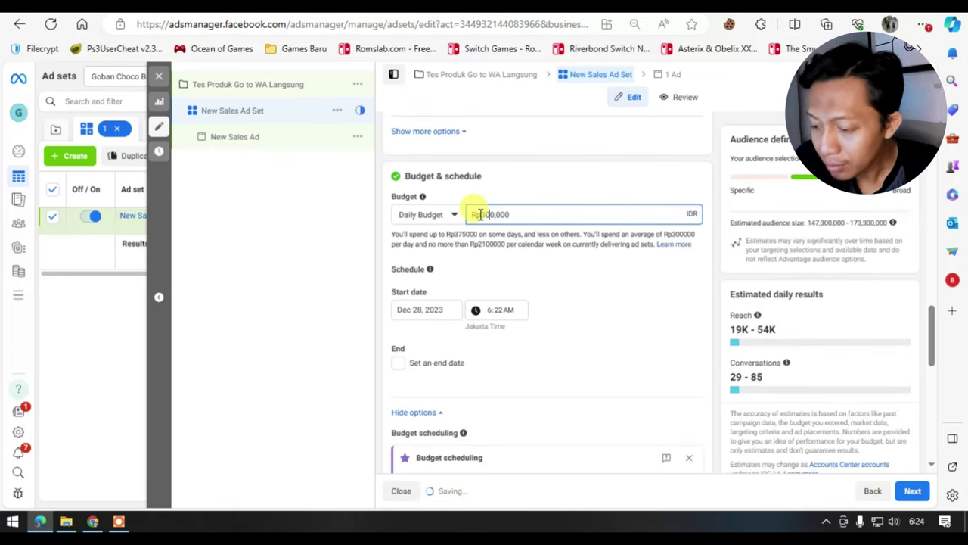
pyautogui.write('3')
# Open the locations in the audience controls for editing and show the location search with its map.
pyautogui.scroll(-1, 552, 327)
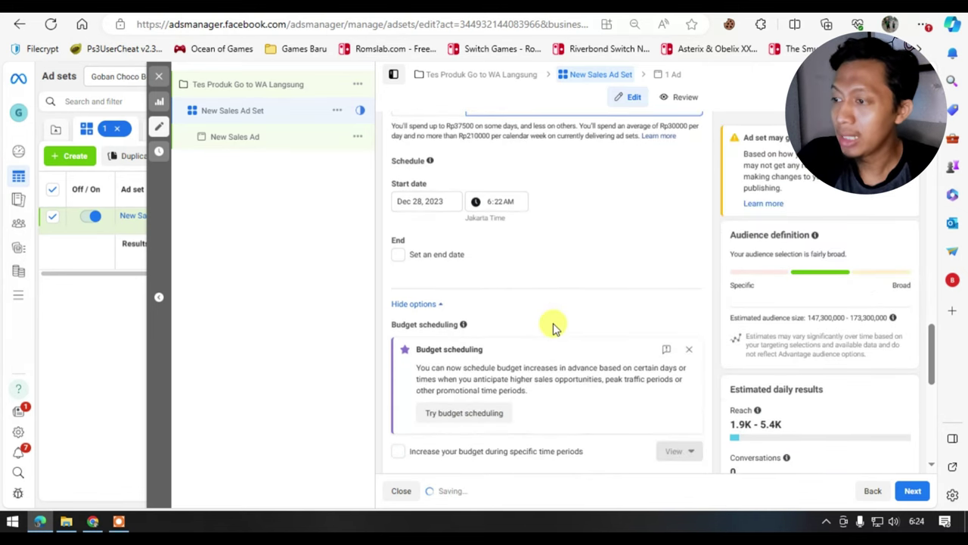
pyautogui.scroll(-2, 552, 327)
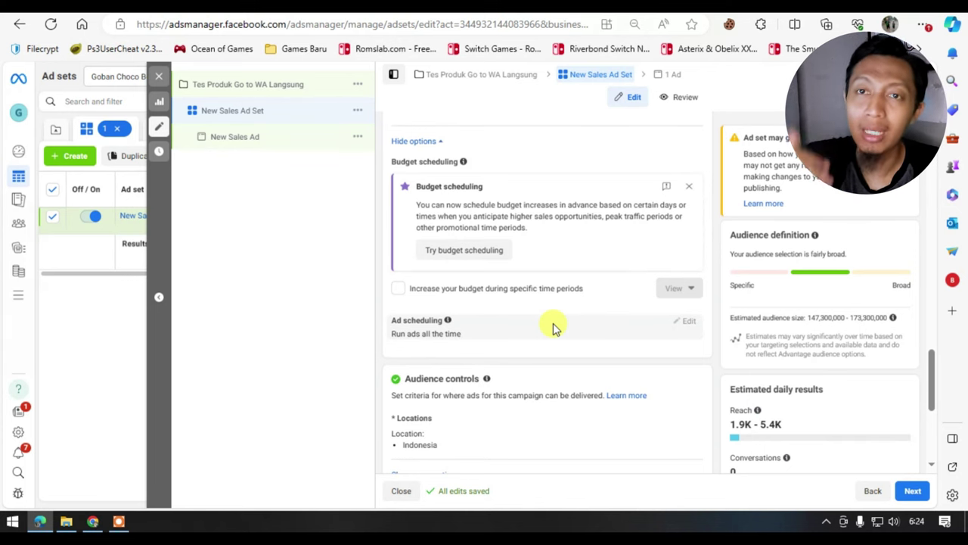
pyautogui.scroll(-3, 553, 323)
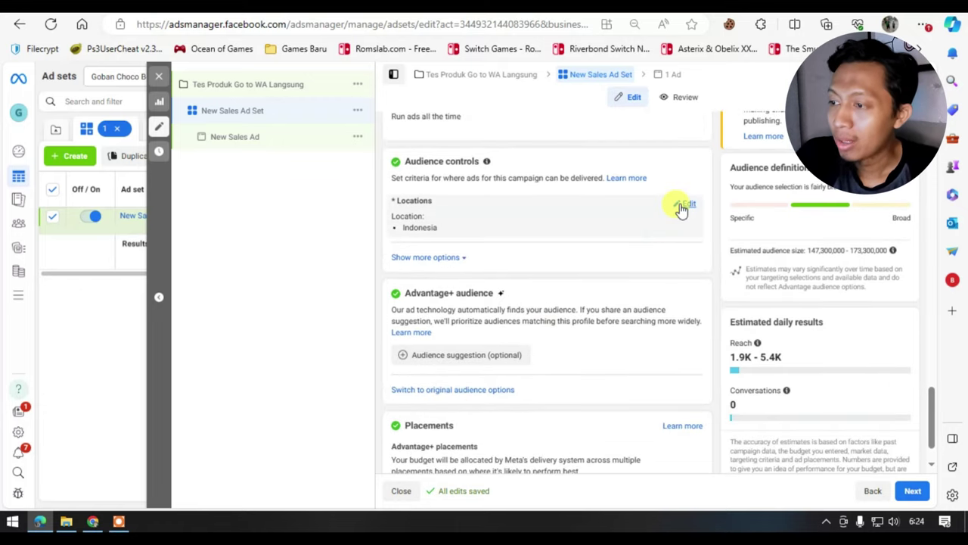
pyautogui.click(684, 206)
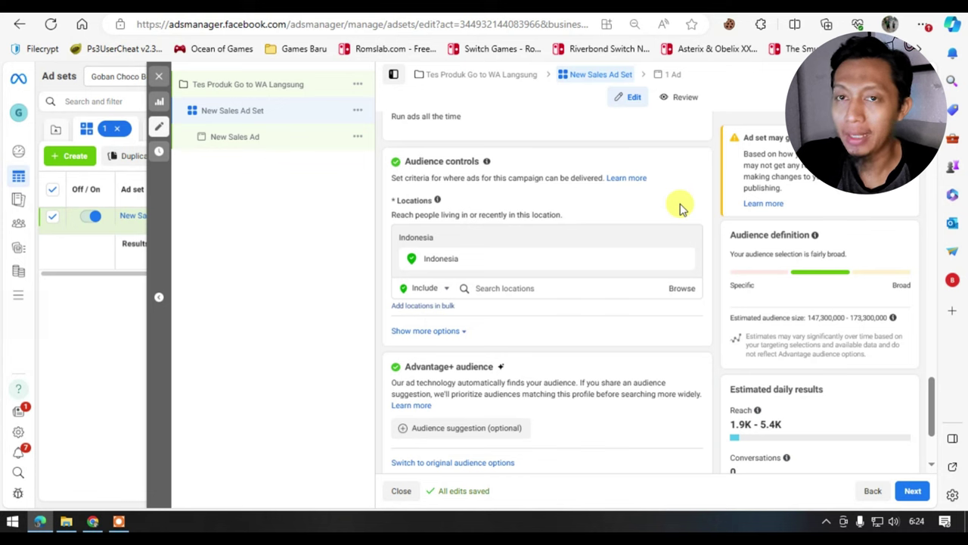
pyautogui.click(618, 291)
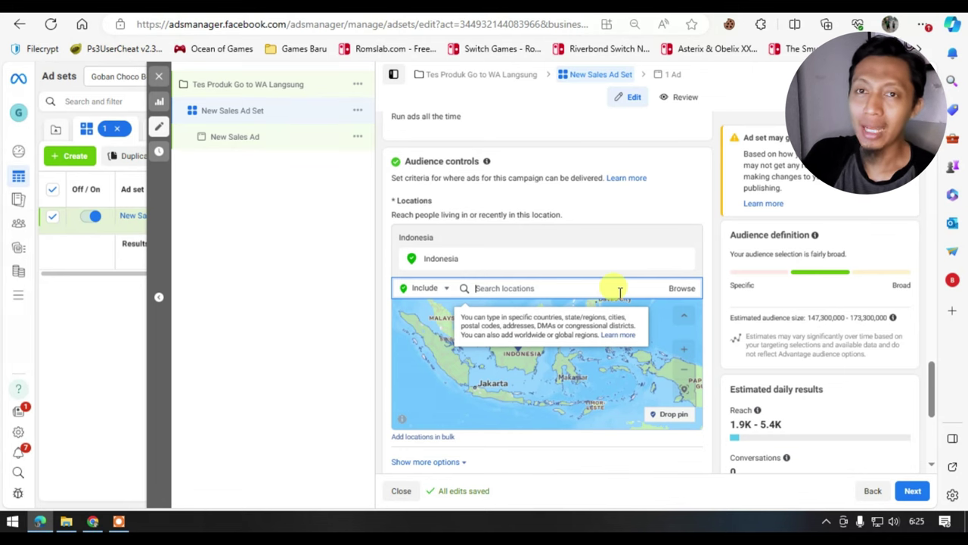
# Switch the ad set from Advantage+ audience to the original audience options and confirm using the original audience.
pyautogui.scroll(-2, 552, 409)
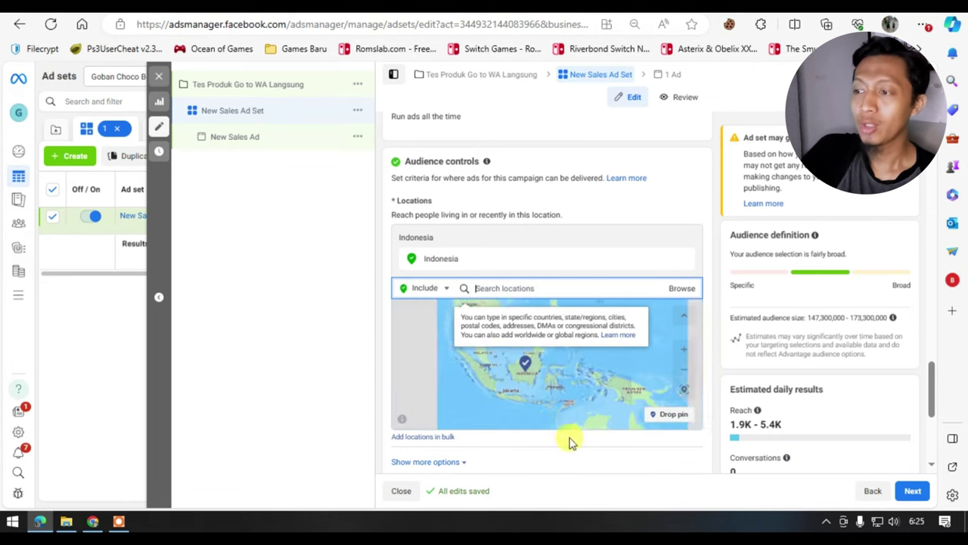
pyautogui.scroll(-3, 666, 446)
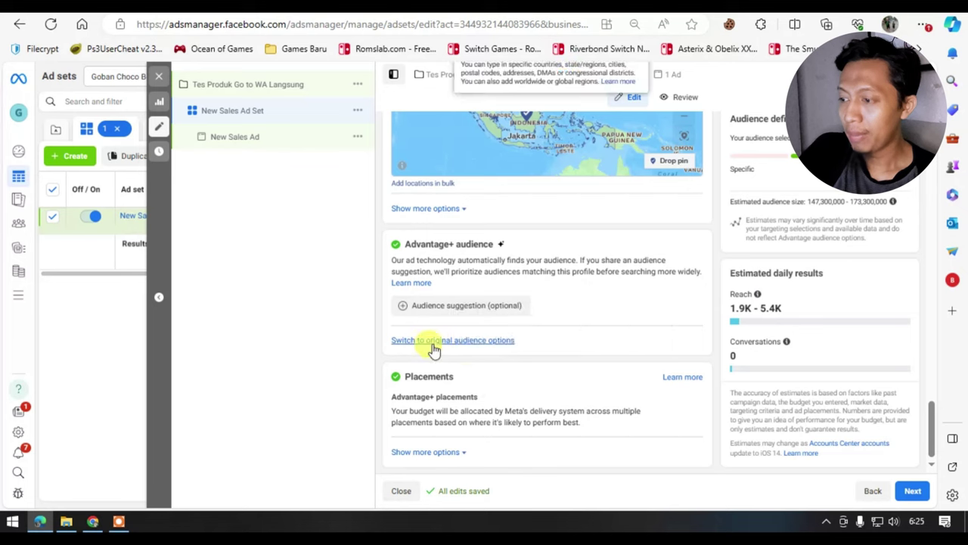
pyautogui.click(432, 341)
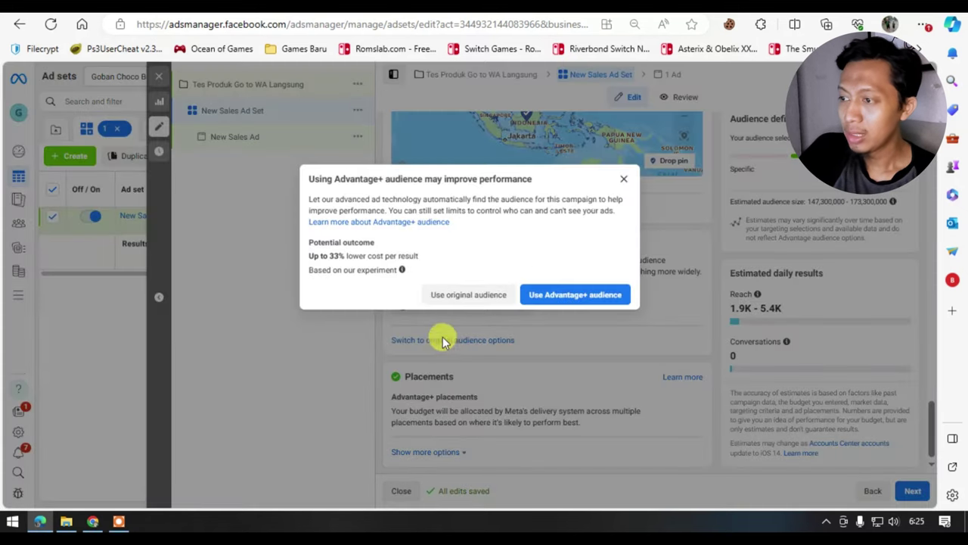
pyautogui.click(480, 295)
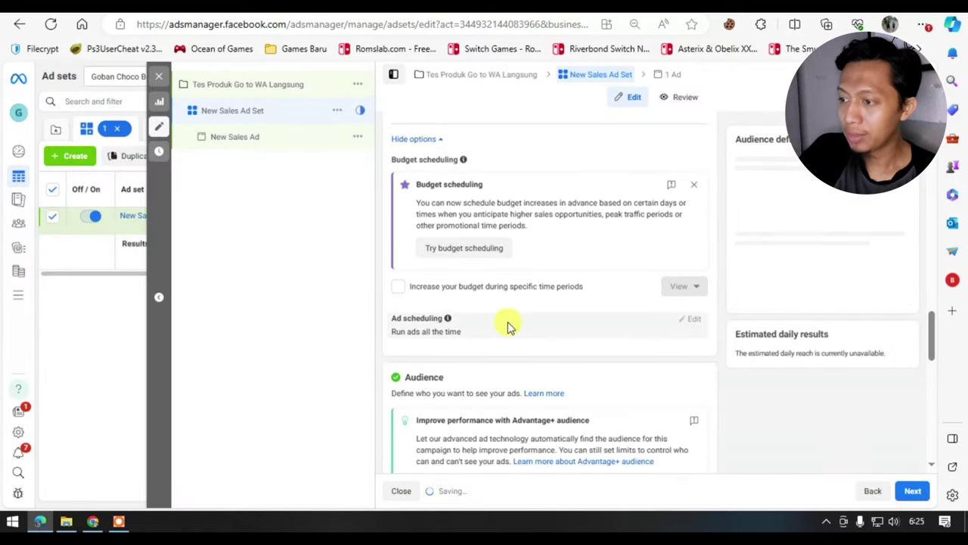
# Set the minimum age of the ad set's audience to 25.
pyautogui.scroll(-1, 508, 325)
pyautogui.scroll(-6, 508, 325)
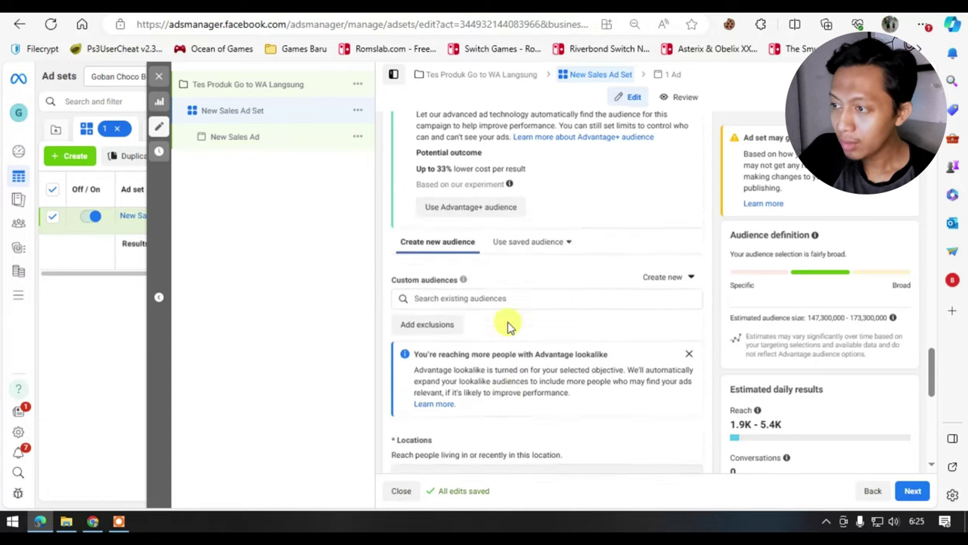
pyautogui.scroll(-4, 508, 325)
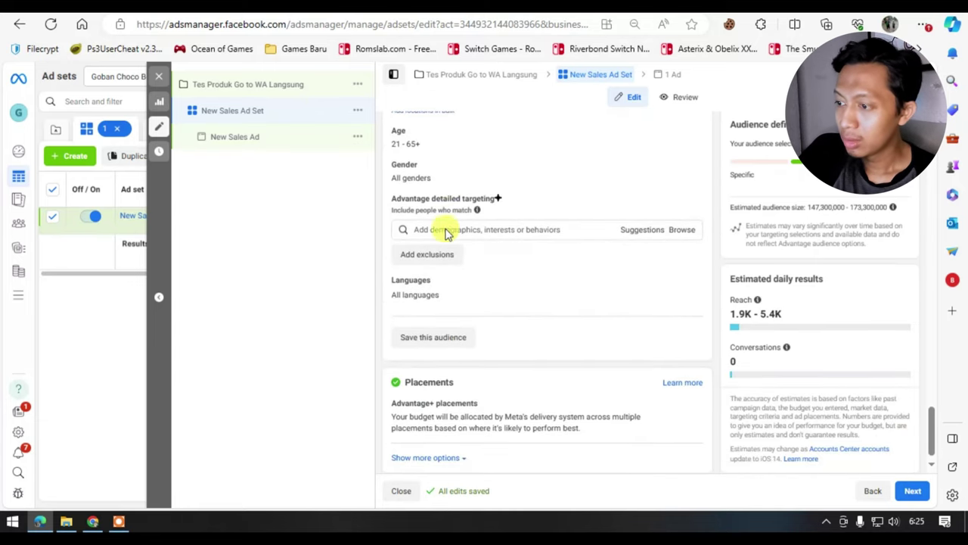
pyautogui.scroll(2, 572, 220)
pyautogui.click(688, 241)
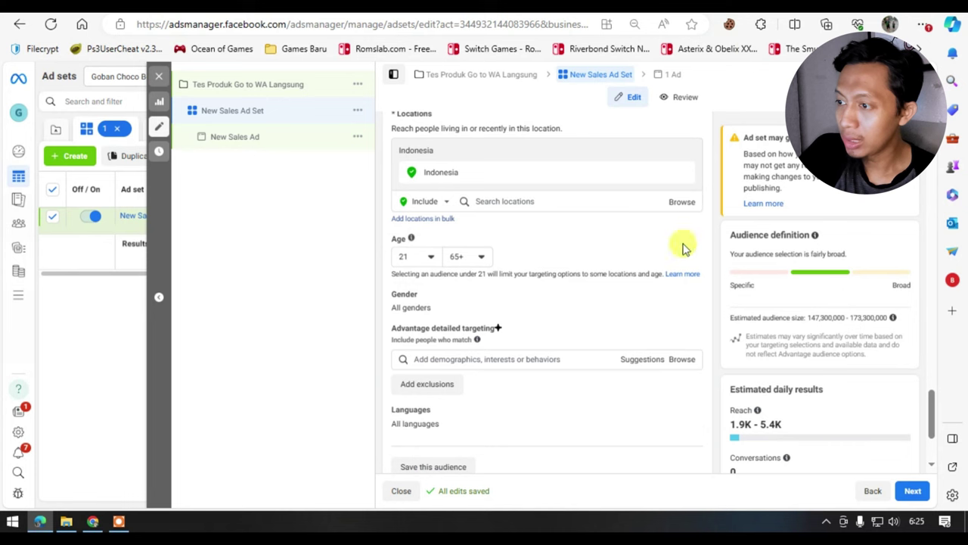
pyautogui.click(429, 256)
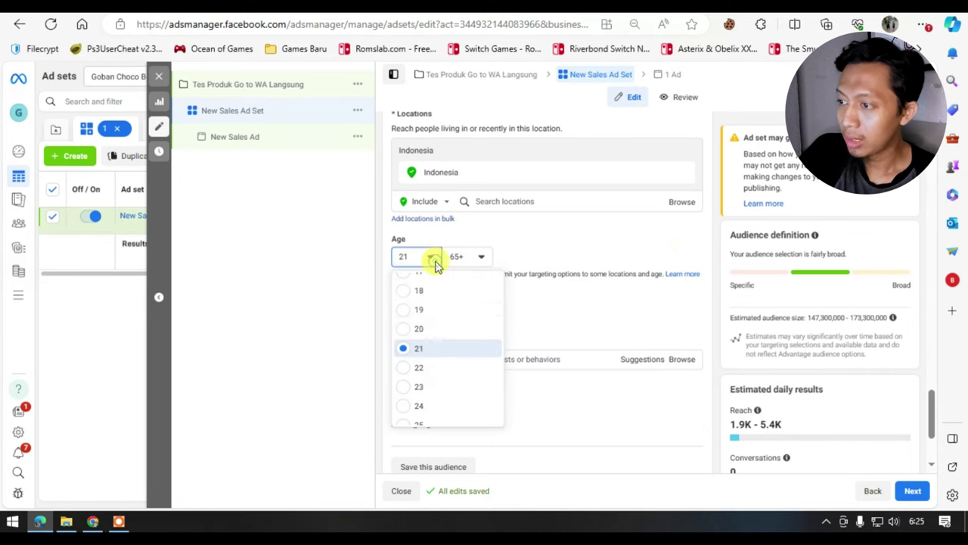
pyautogui.click(420, 356)
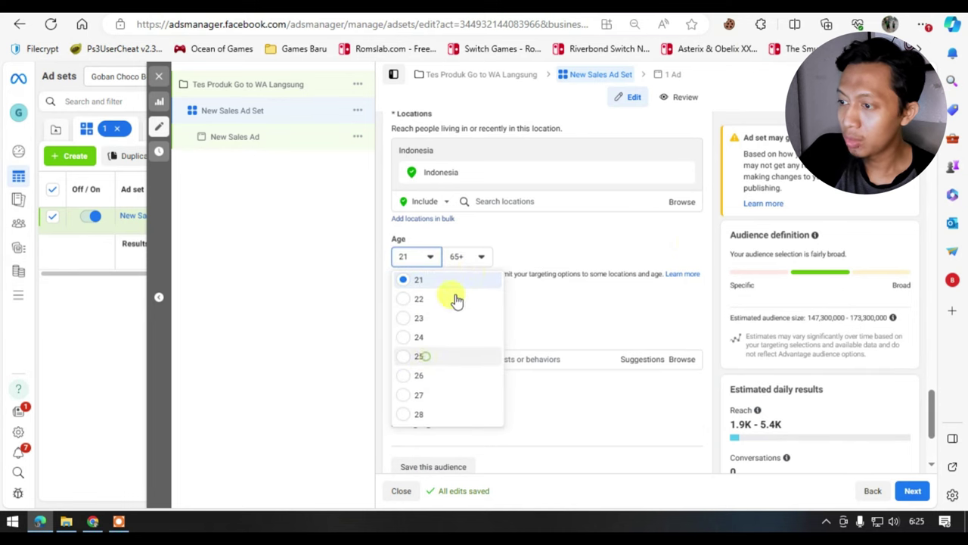
# Set the audience's maximum age to 45 and limit its gender to Women.
pyautogui.click(476, 257)
pyautogui.scroll(2, 468, 352)
pyautogui.scroll(4, 468, 352)
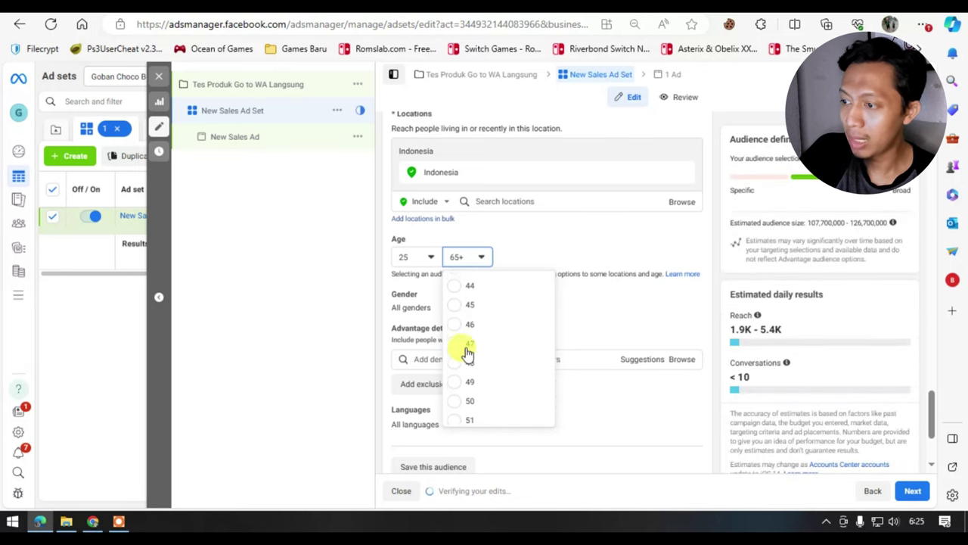
pyautogui.click(467, 308)
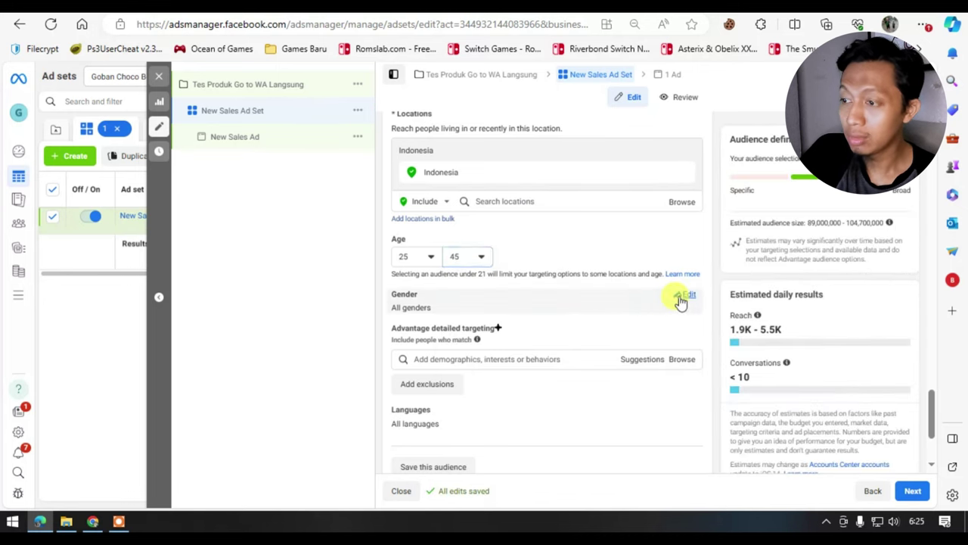
pyautogui.click(675, 297)
pyautogui.click(494, 315)
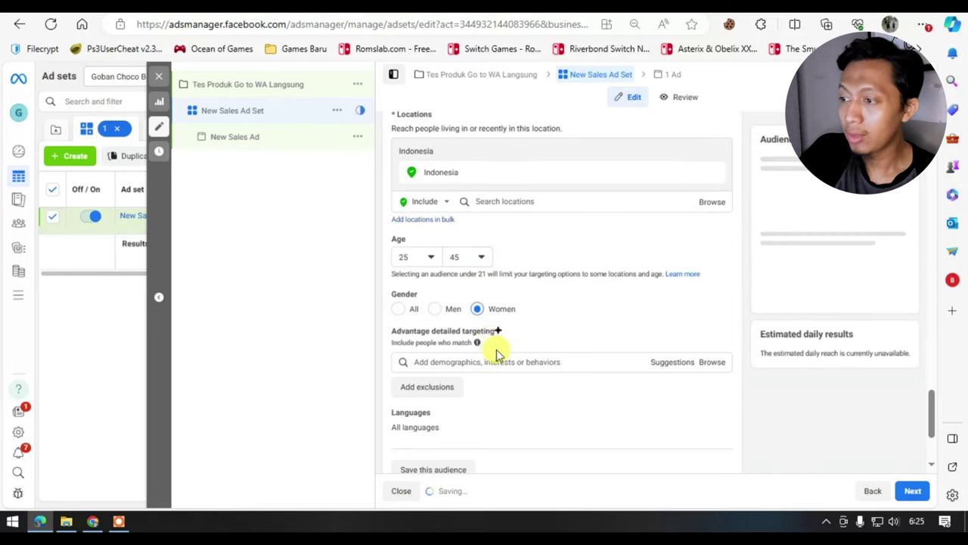
# Switch the ad set to manual placements and exclude the Audience network and Messenger platforms.
pyautogui.scroll(-2, 510, 383)
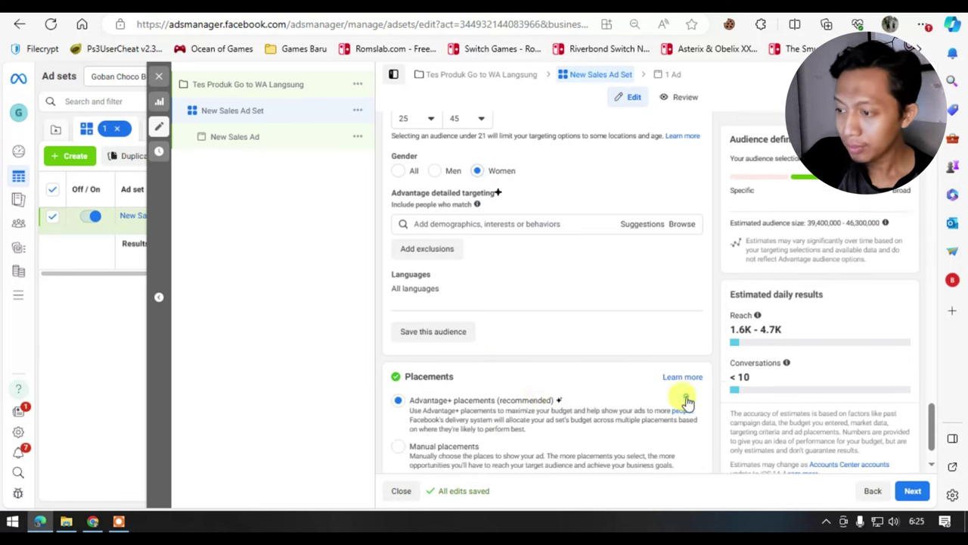
pyautogui.click(685, 396)
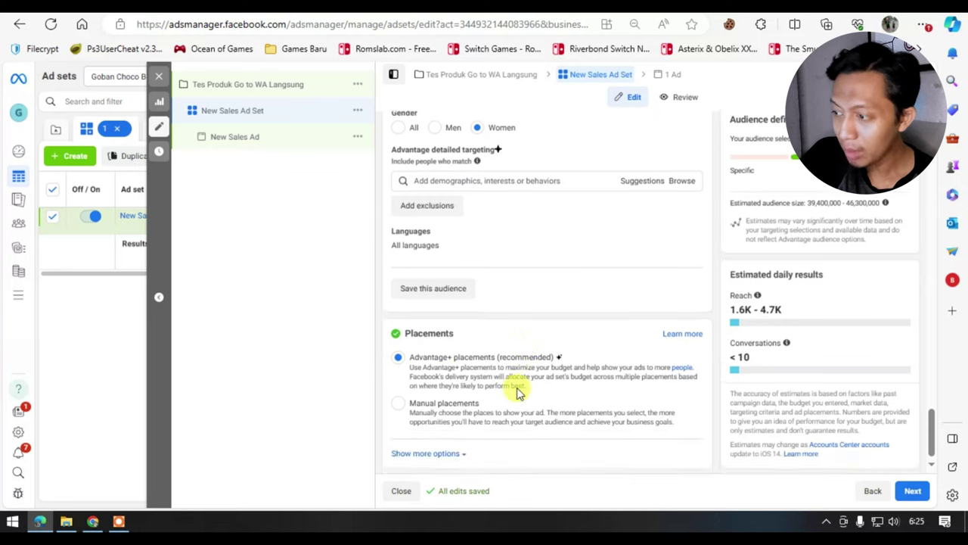
pyautogui.click(429, 403)
pyautogui.scroll(-3, 551, 389)
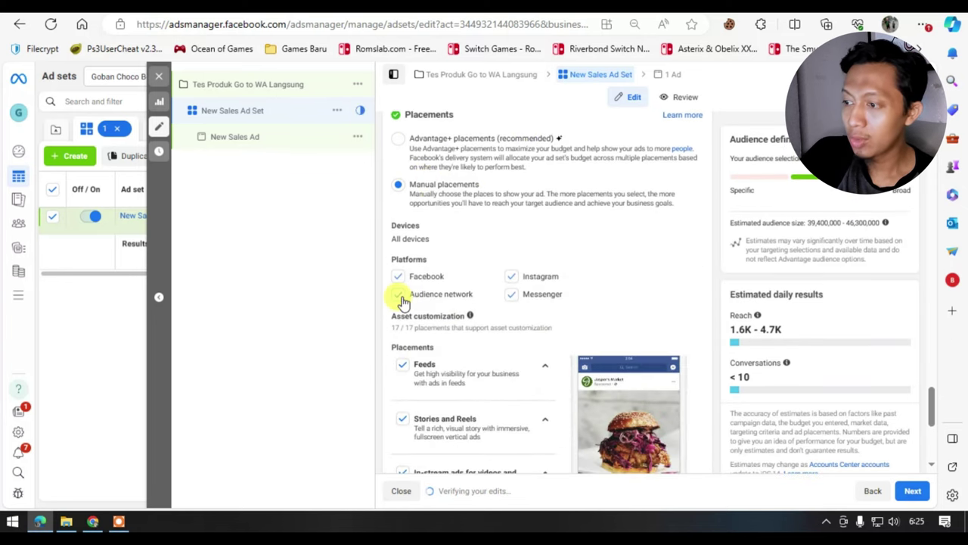
pyautogui.click(399, 294)
pyautogui.click(511, 293)
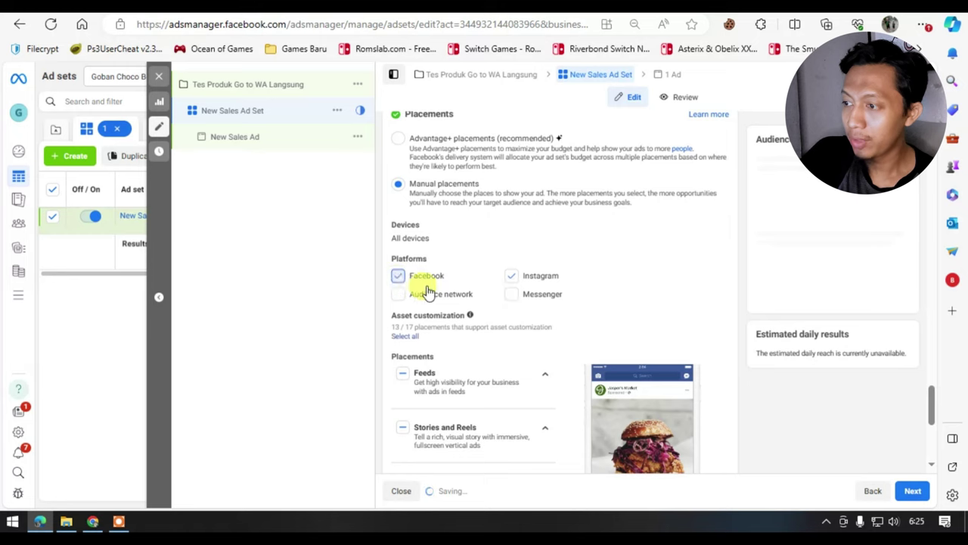
# Expand the Feeds placements and exclude Facebook Marketplace.
pyautogui.scroll(-3, 515, 356)
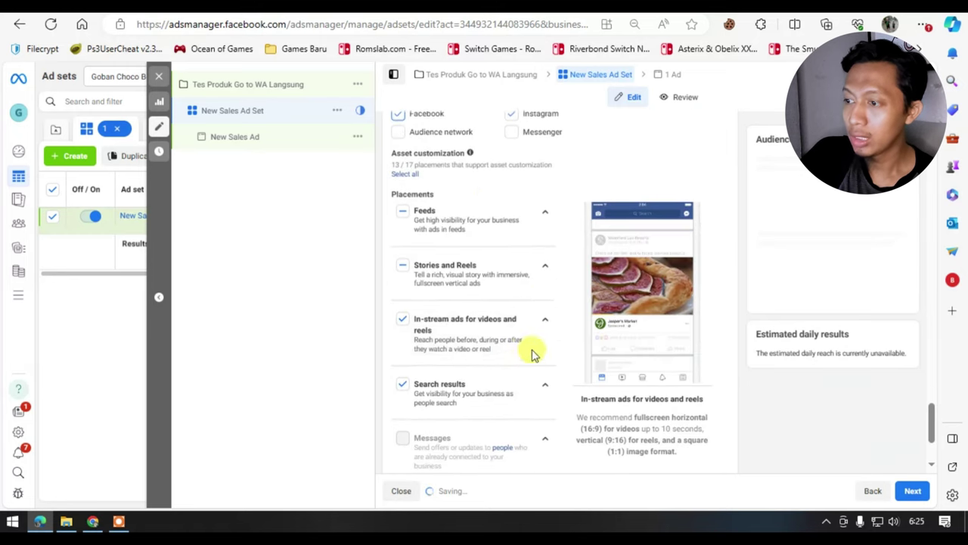
pyautogui.click(544, 215)
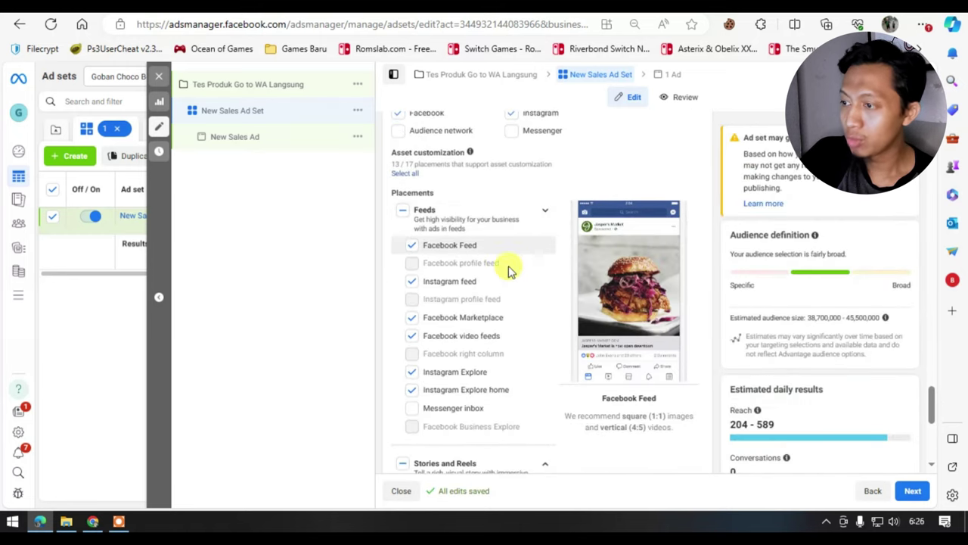
pyautogui.click(413, 319)
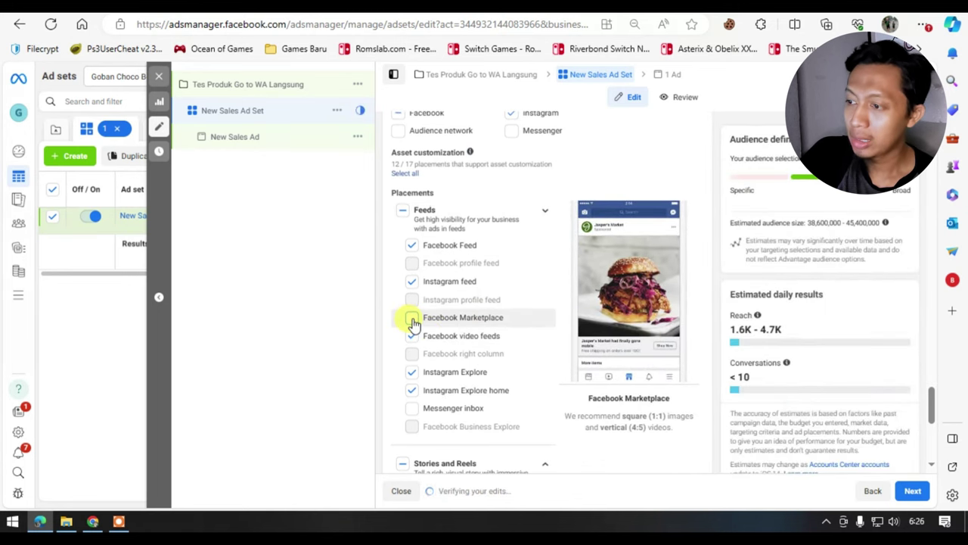
# Expand the Stories and Reels placements and exclude Facebook Reels and Facebook Stories.
pyautogui.scroll(-1, 412, 320)
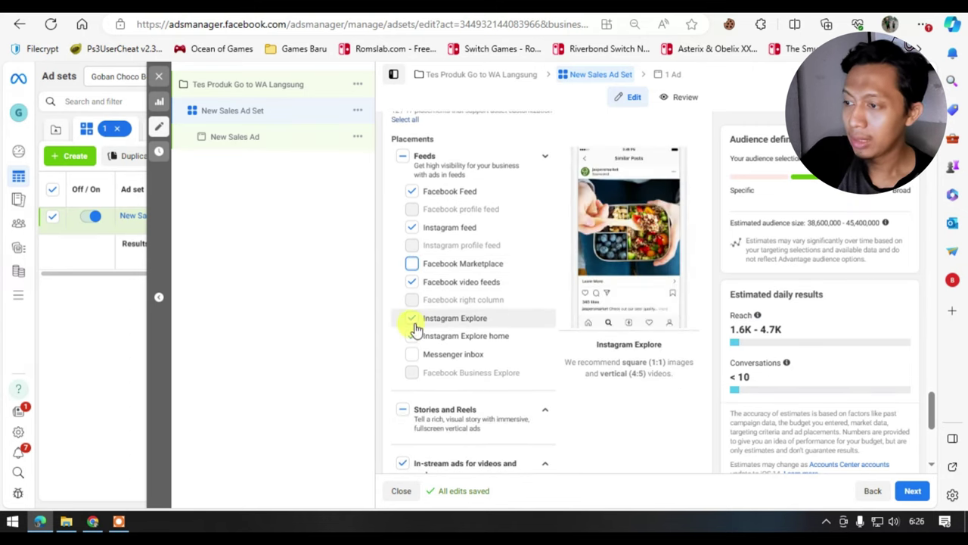
pyautogui.scroll(-2, 415, 337)
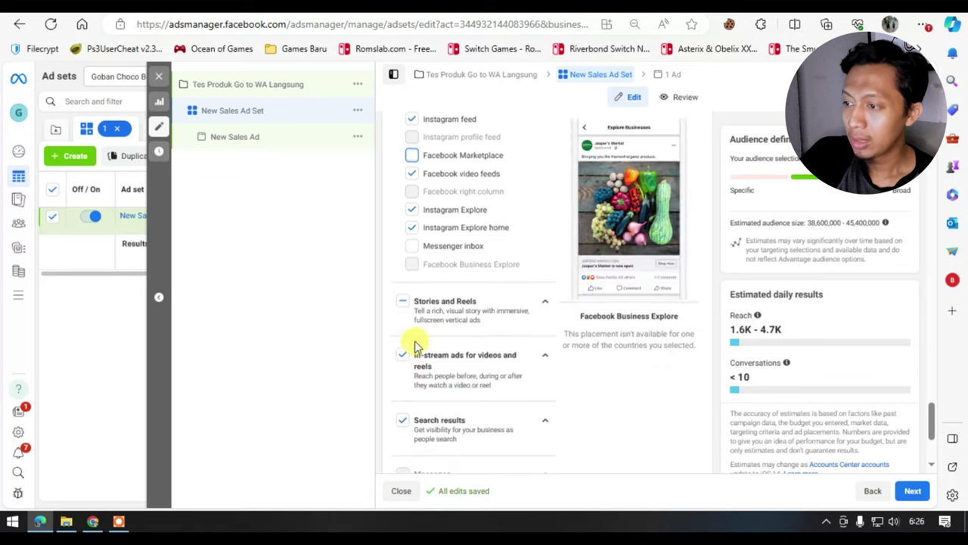
pyautogui.click(545, 302)
pyautogui.scroll(-2, 443, 363)
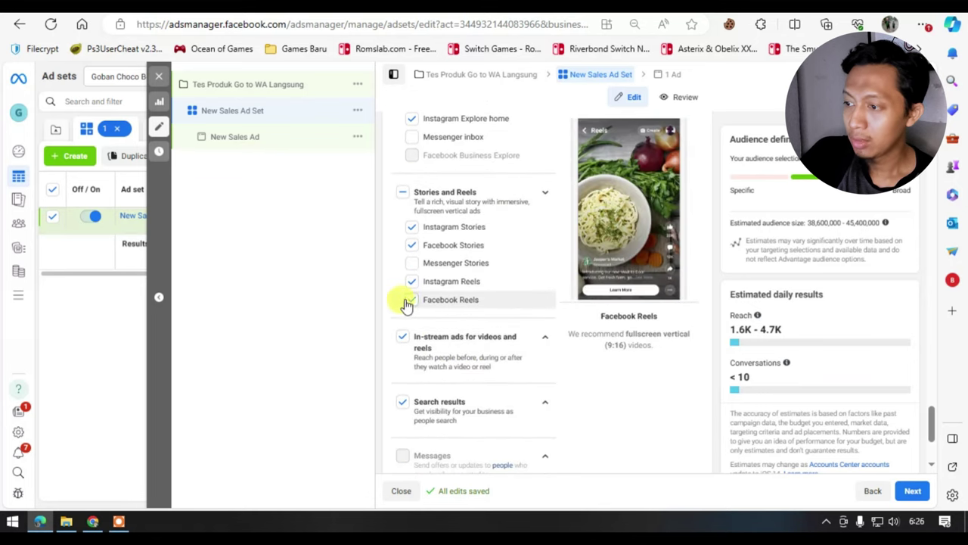
pyautogui.click(408, 301)
pyautogui.click(413, 246)
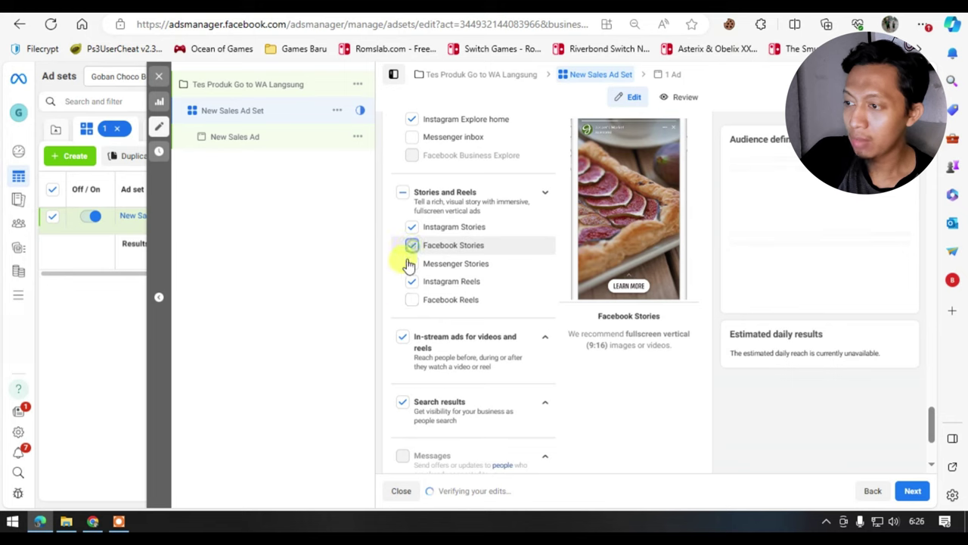
# Exclude the in-stream ads for videos and reels and the search results placements.
pyautogui.scroll(-2, 484, 318)
pyautogui.click(545, 238)
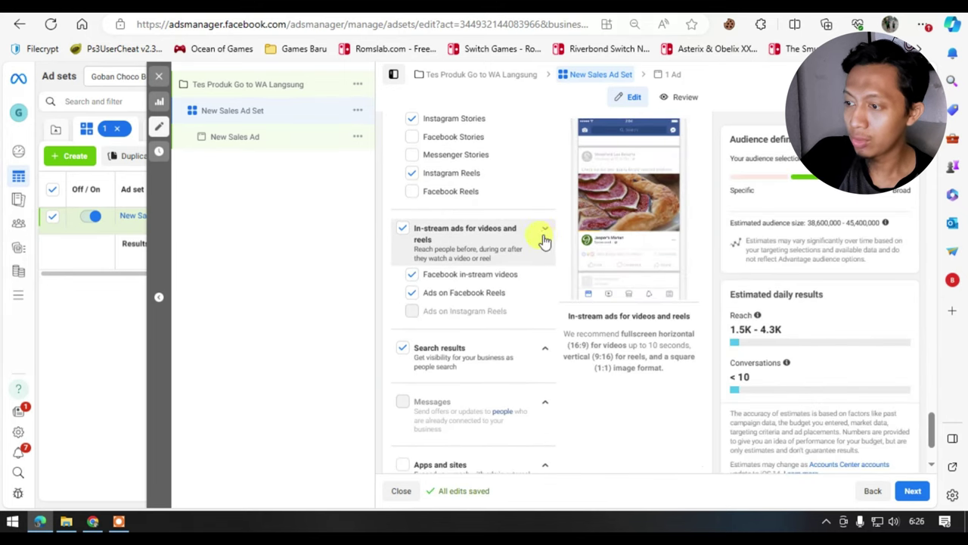
pyautogui.click(401, 230)
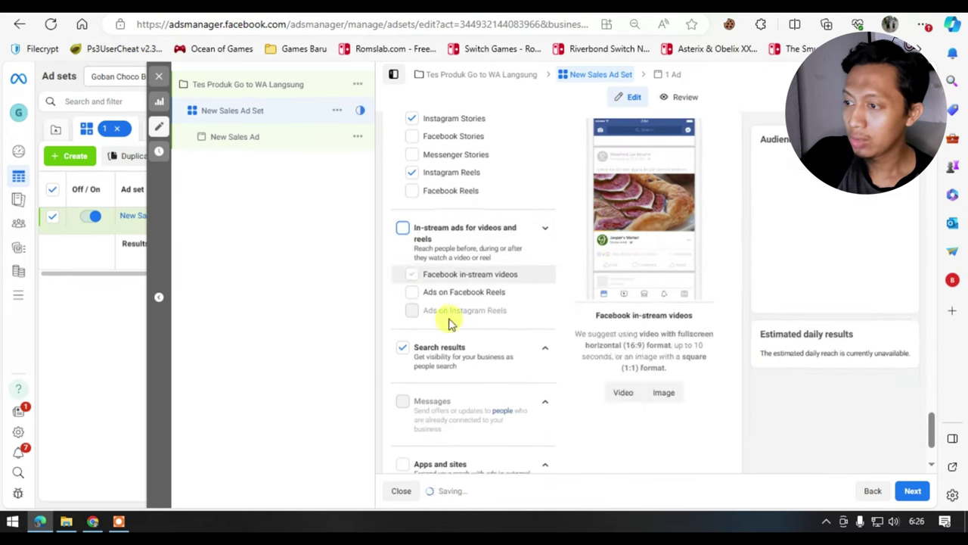
pyautogui.click(499, 359)
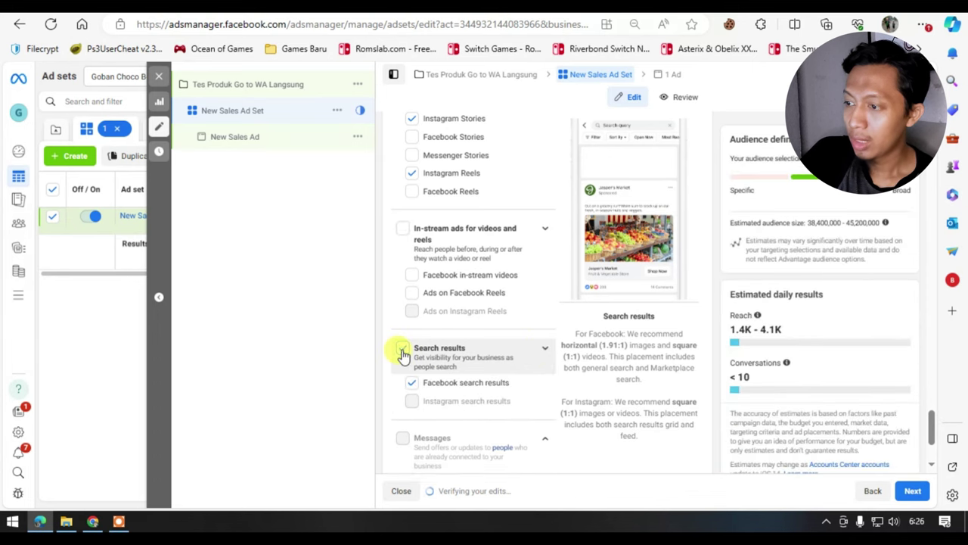
pyautogui.click(403, 352)
# Check the selected placements and continue to the ad-level settings.
pyautogui.scroll(5, 424, 295)
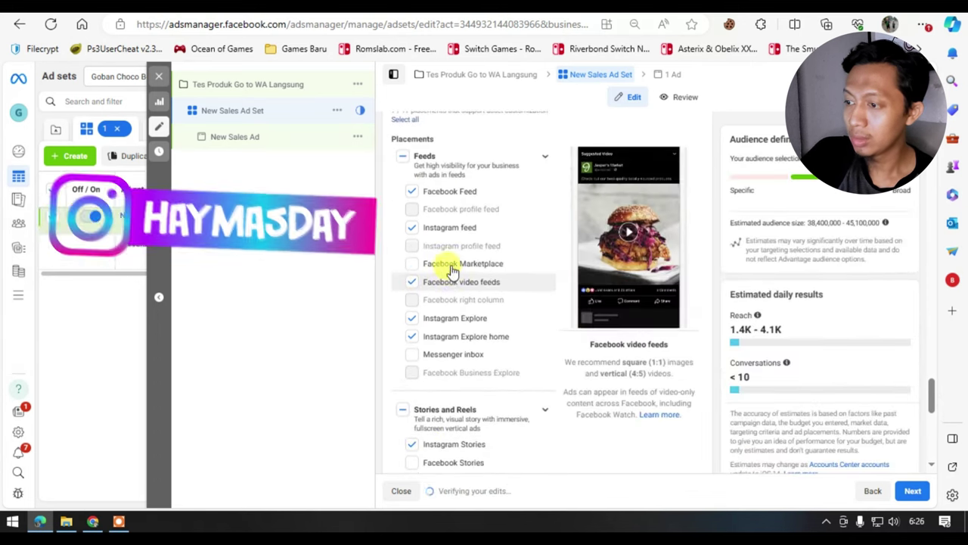
pyautogui.scroll(-3, 443, 288)
pyautogui.scroll(1, 484, 318)
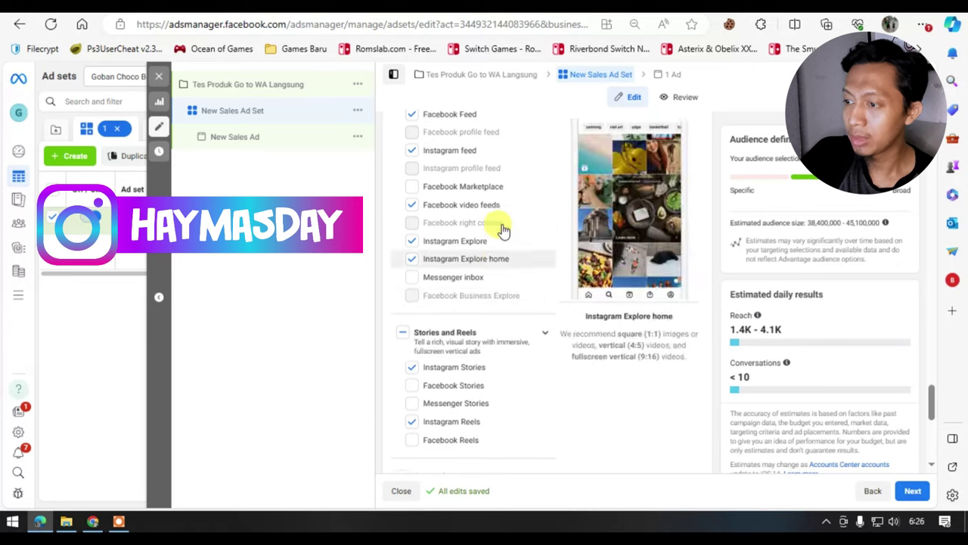
pyautogui.scroll(-5, 485, 318)
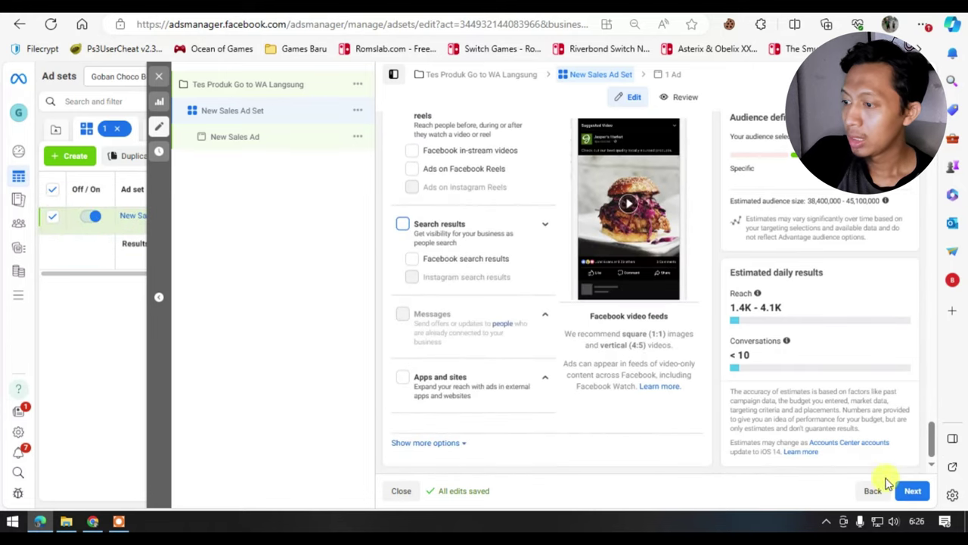
pyautogui.click(912, 491)
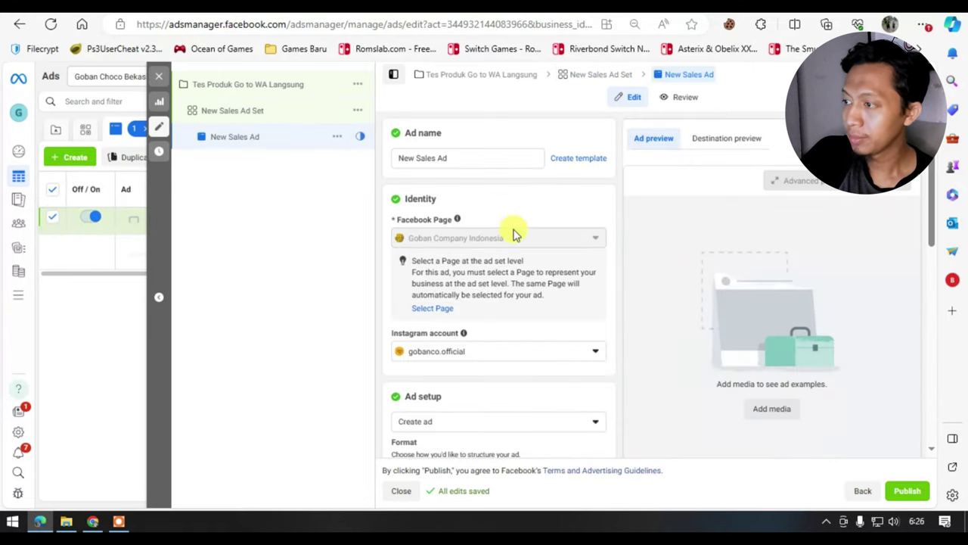
# Review the ad's identity with its Instagram account choices, the ad format setup and the ad creative section.
pyautogui.scroll(-2, 511, 227)
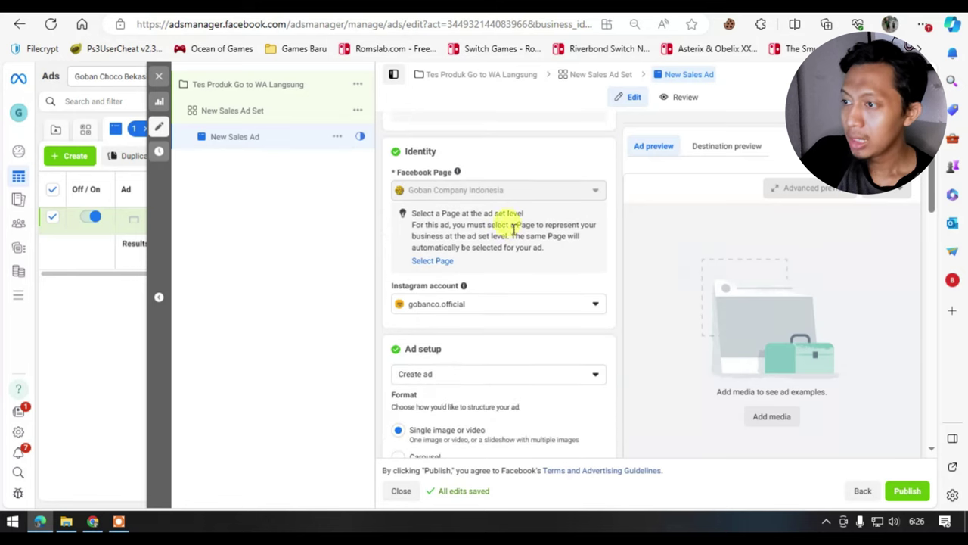
pyautogui.click(564, 304)
pyautogui.click(563, 303)
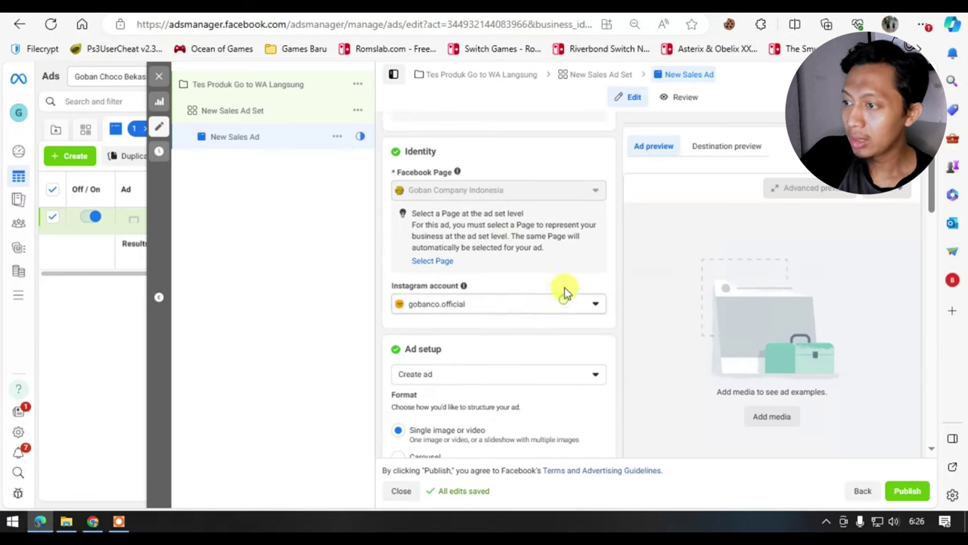
pyautogui.scroll(-1, 522, 286)
pyautogui.scroll(-1, 450, 257)
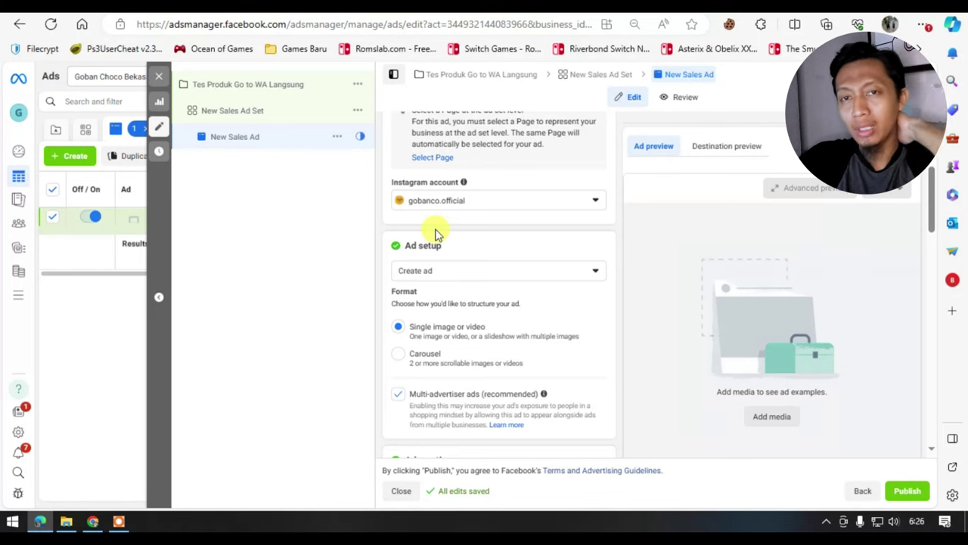
pyautogui.scroll(-2, 435, 231)
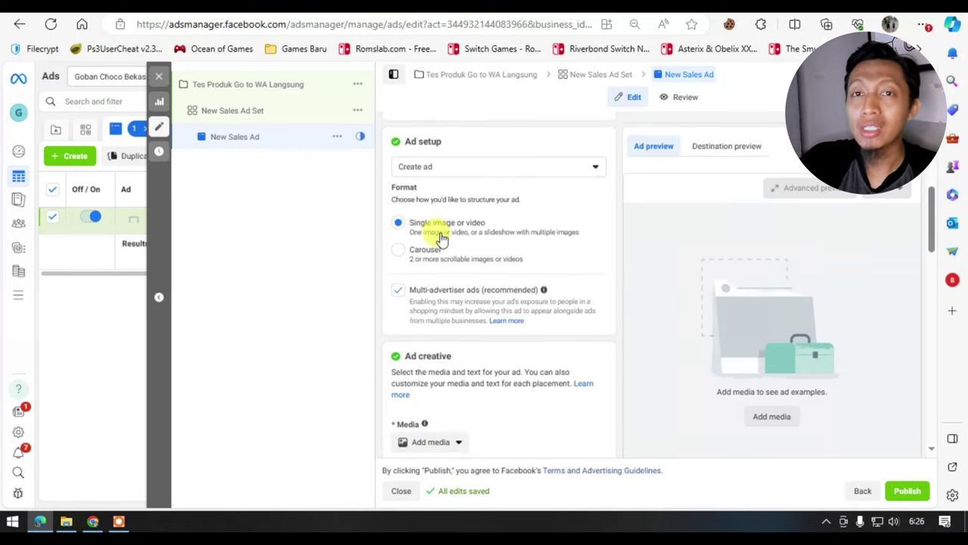
pyautogui.scroll(-1, 453, 317)
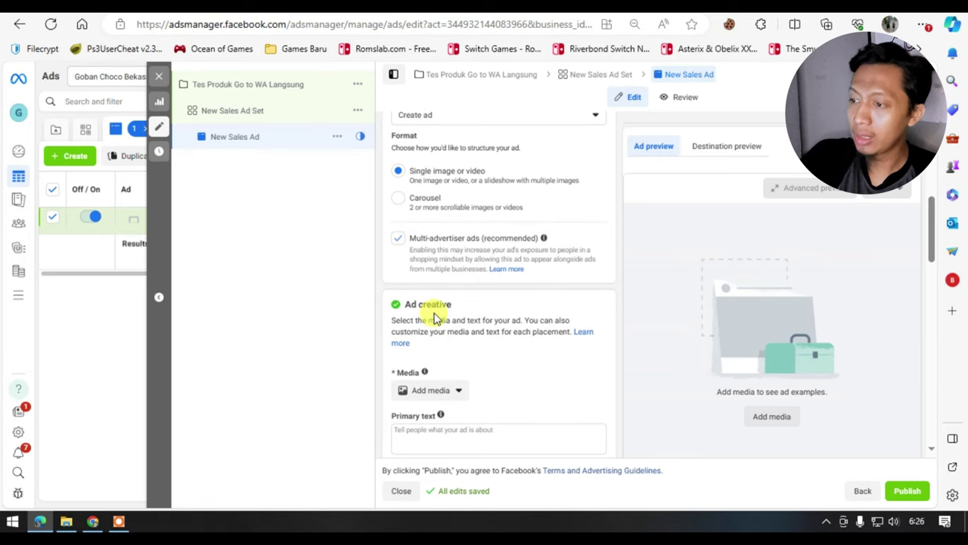
pyautogui.scroll(-3, 437, 318)
# Show the ad creative's options for adding an image or video, and activate the primary text field for editing.
pyautogui.moveTo(440, 260)
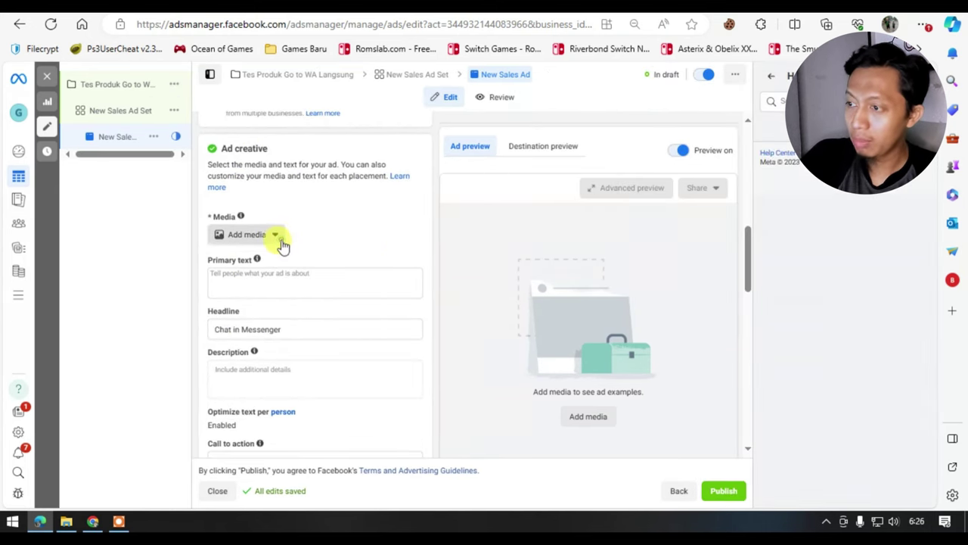
pyautogui.click(280, 244)
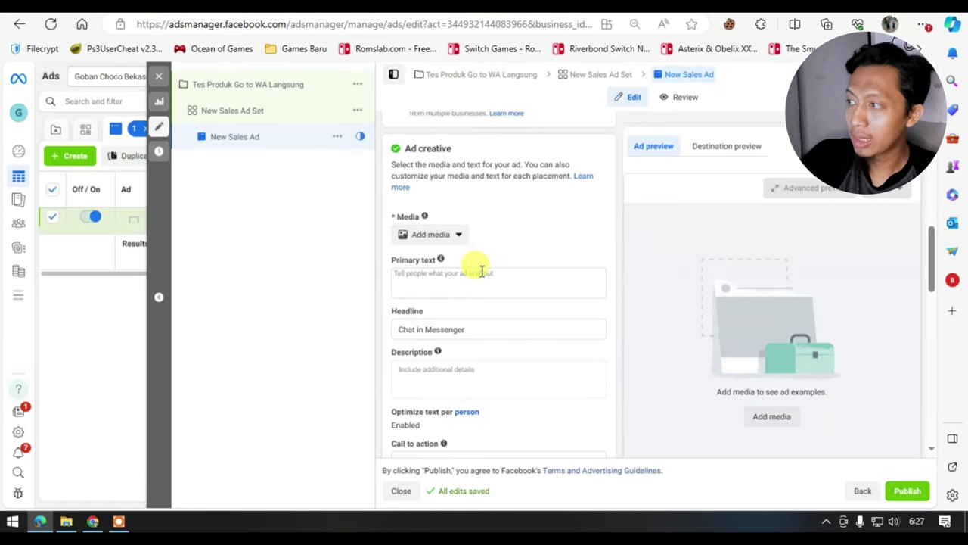
pyautogui.moveTo(439, 255)
pyautogui.click(419, 239)
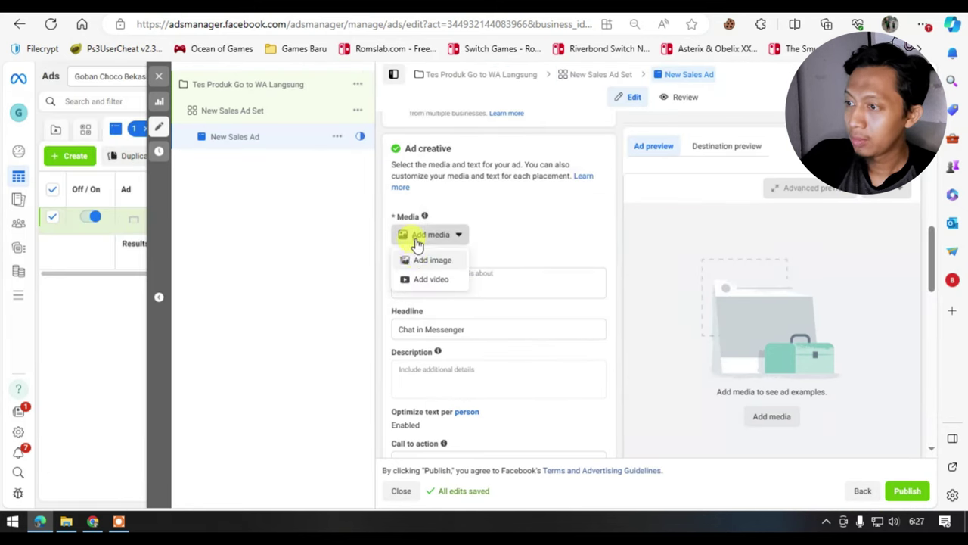
pyautogui.click(538, 242)
pyautogui.click(519, 270)
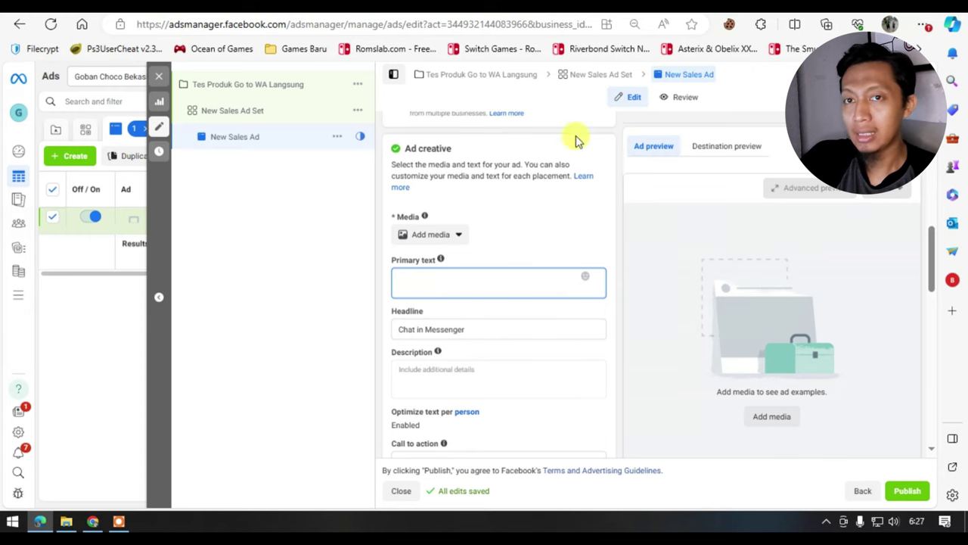
# Switch to Tokopedia in a new browser tab and show its notifications panel.
pyautogui.click(595, 6)
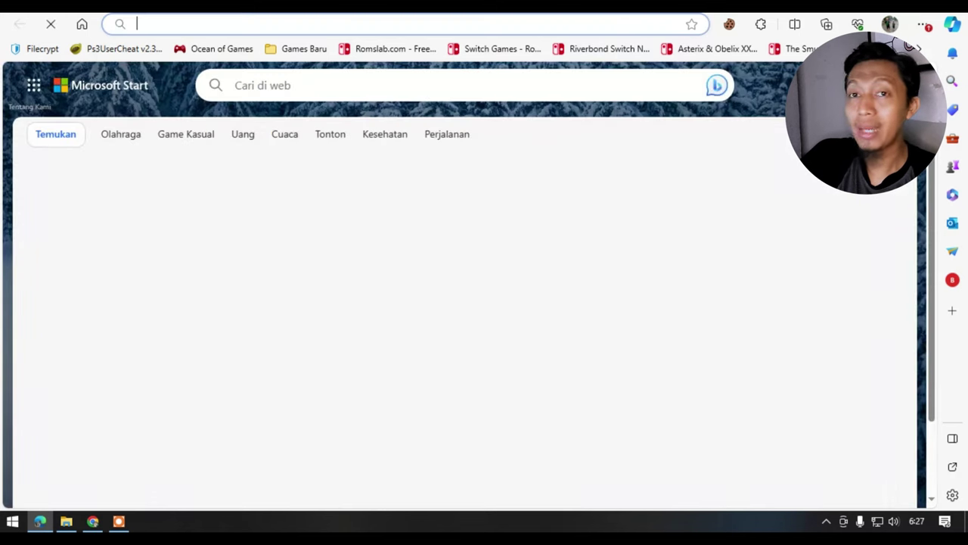
pyautogui.write('to')
pyautogui.press('Return')
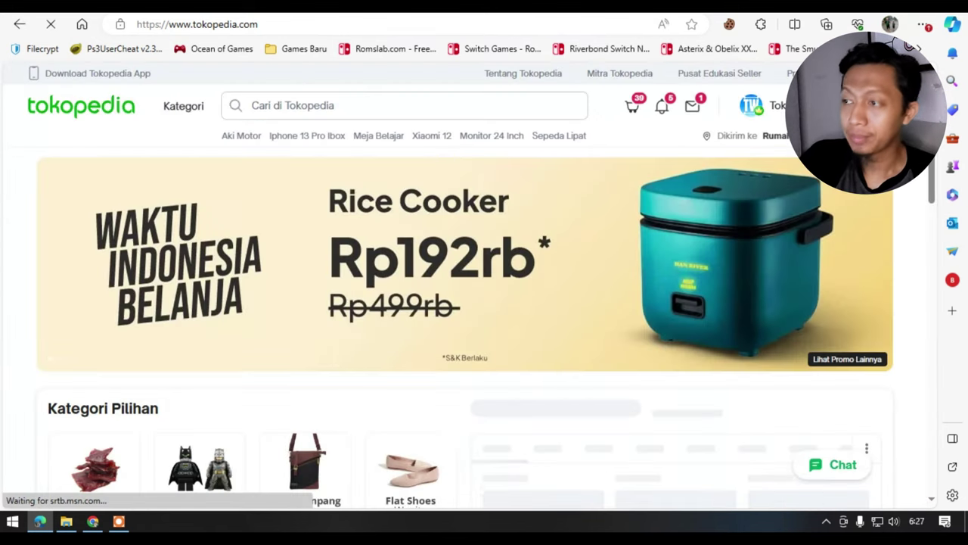
pyautogui.moveTo(663, 107)
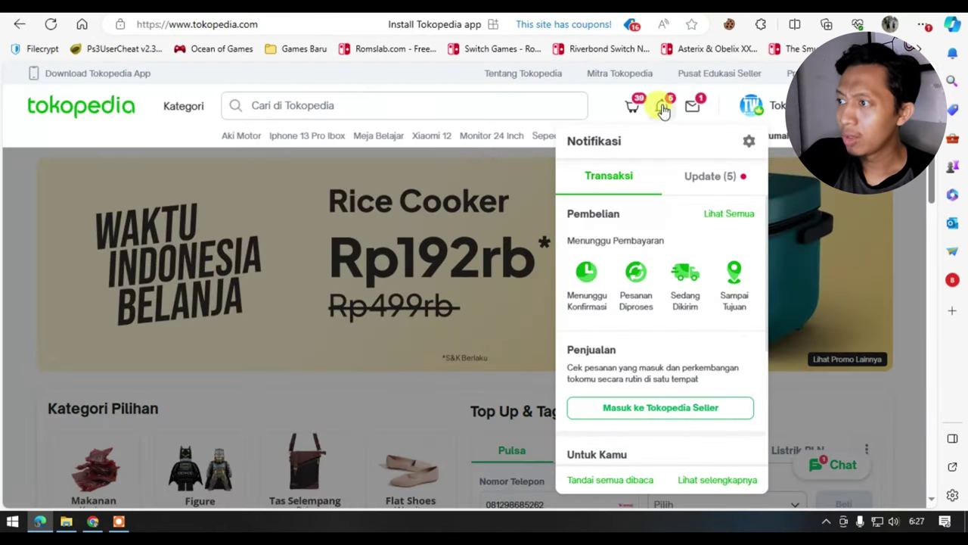
pyautogui.scroll(-3, 665, 174)
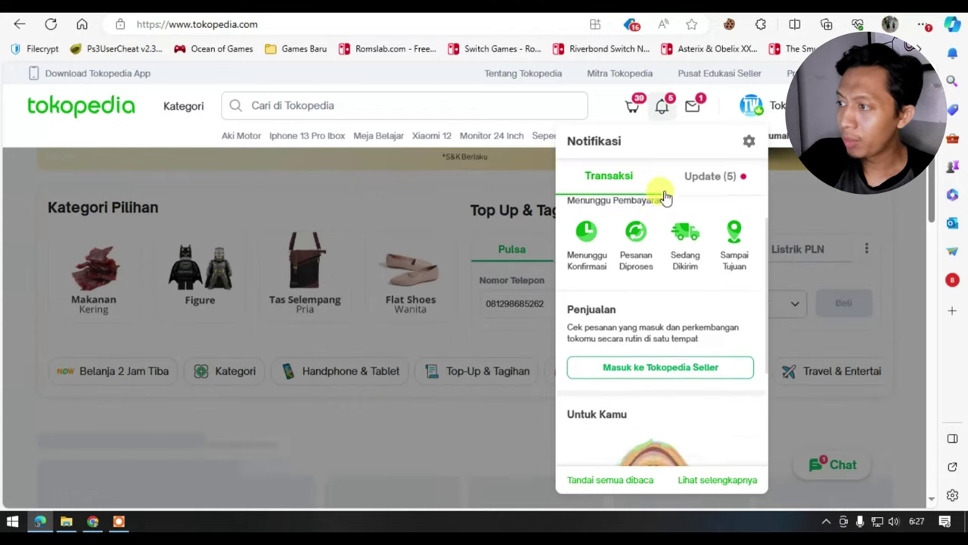
# Read the promo headlines in Tokopedia's update notifications, including the full notification list, as examples of ad wording.
pyautogui.click(703, 180)
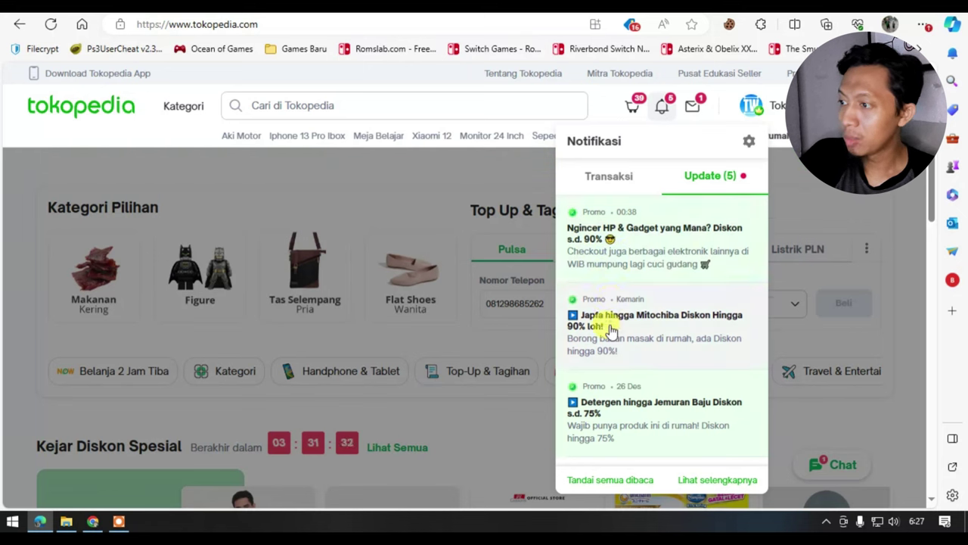
pyautogui.scroll(-4, 609, 329)
pyautogui.scroll(4, 612, 341)
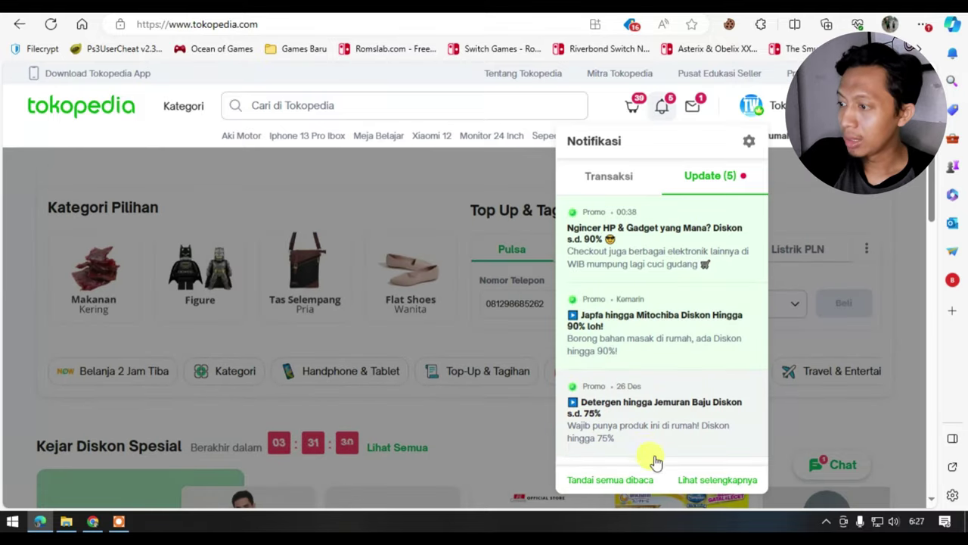
pyautogui.click(696, 482)
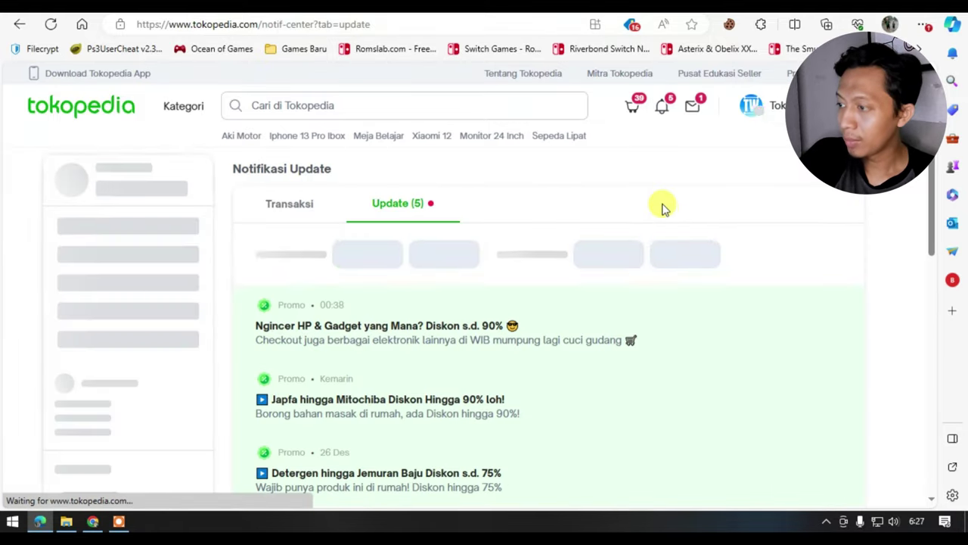
pyautogui.scroll(-3, 536, 288)
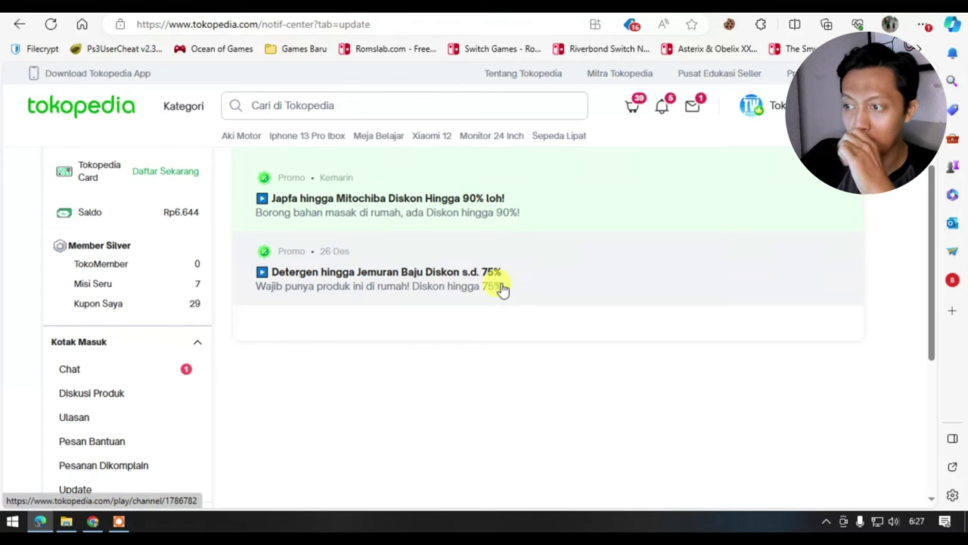
pyautogui.scroll(2, 503, 289)
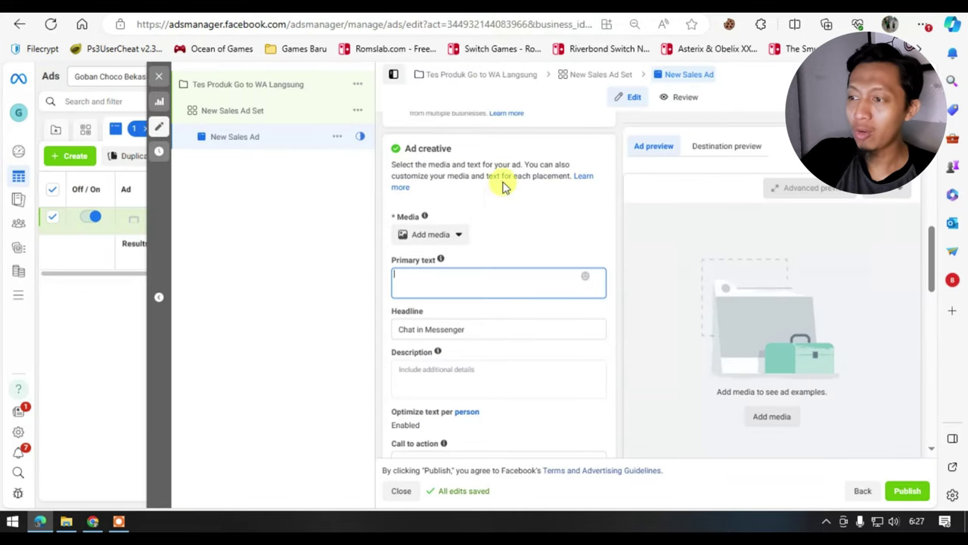
# Back in Meta Ads Manager, replace the ad's headline with "Promo Desember 2023".
pyautogui.scroll(-1, 479, 333)
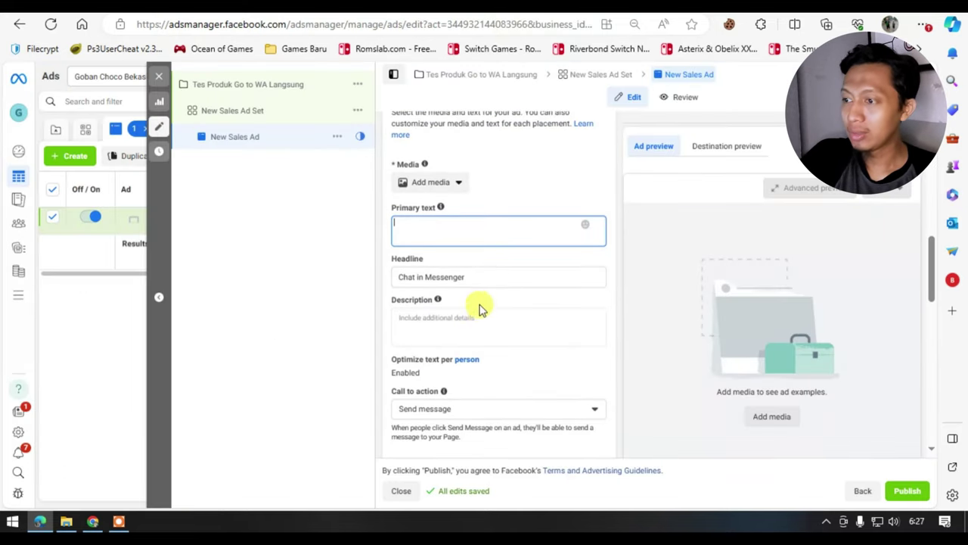
pyautogui.click(486, 277)
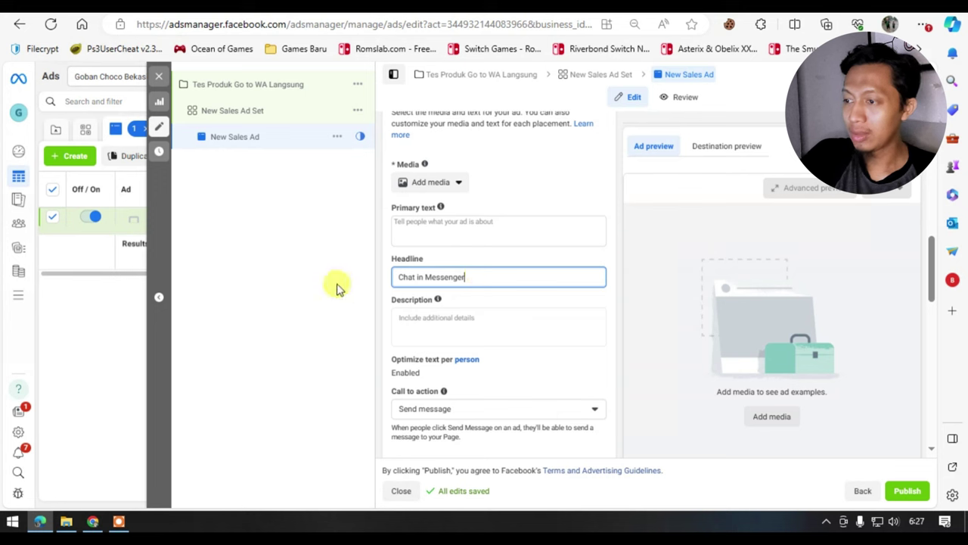
pyautogui.moveTo(465, 277); pyautogui.dragTo(393, 257)
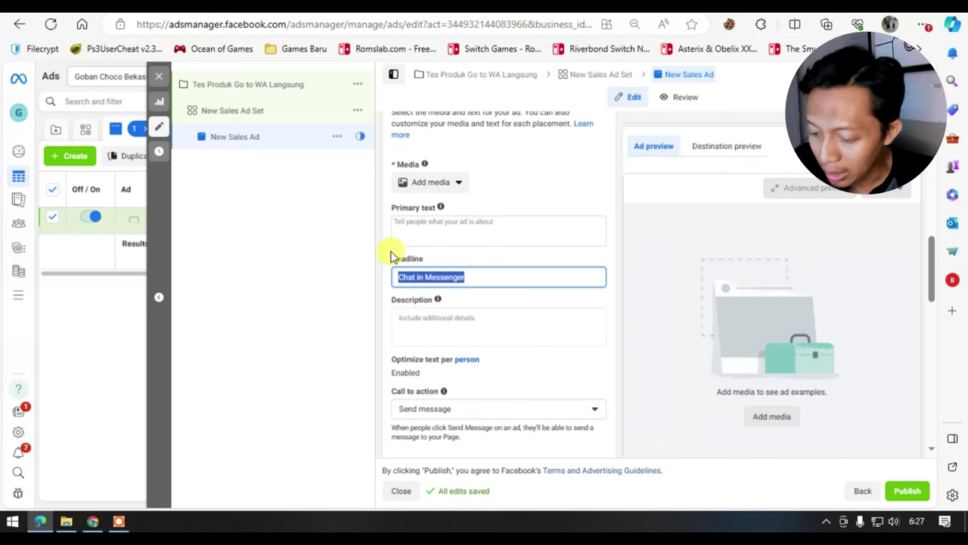
pyautogui.write('C')
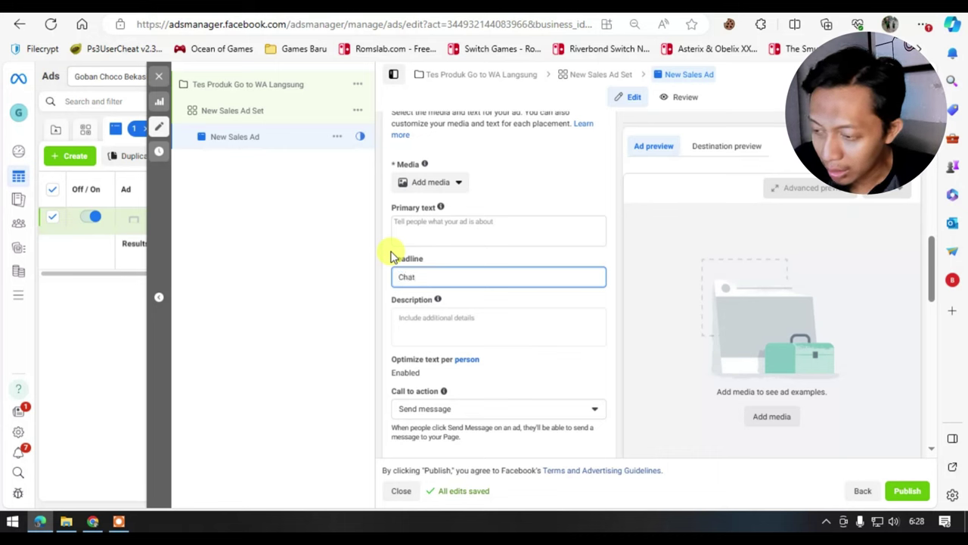
pyautogui.press('BackSpace')
pyautogui.write('Promo')
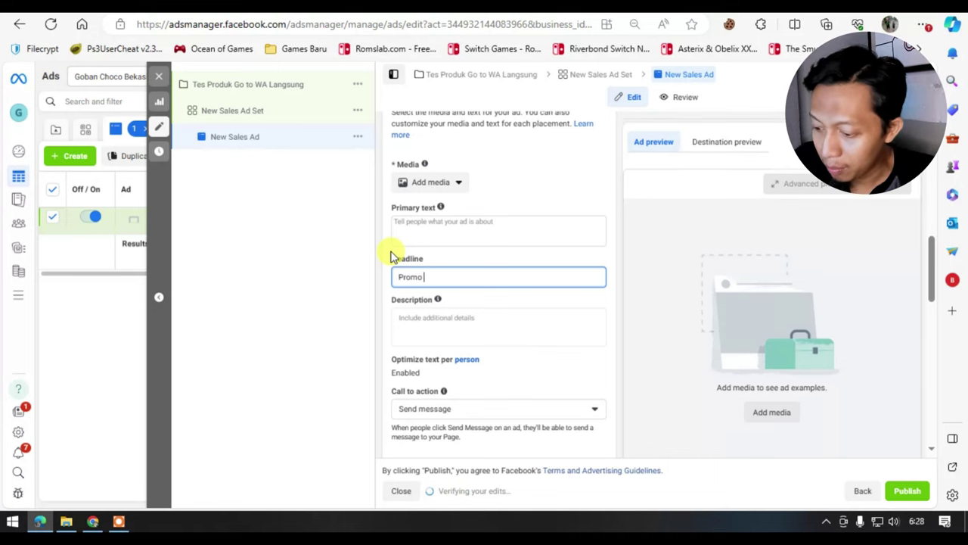
pyautogui.write(' Desember @')
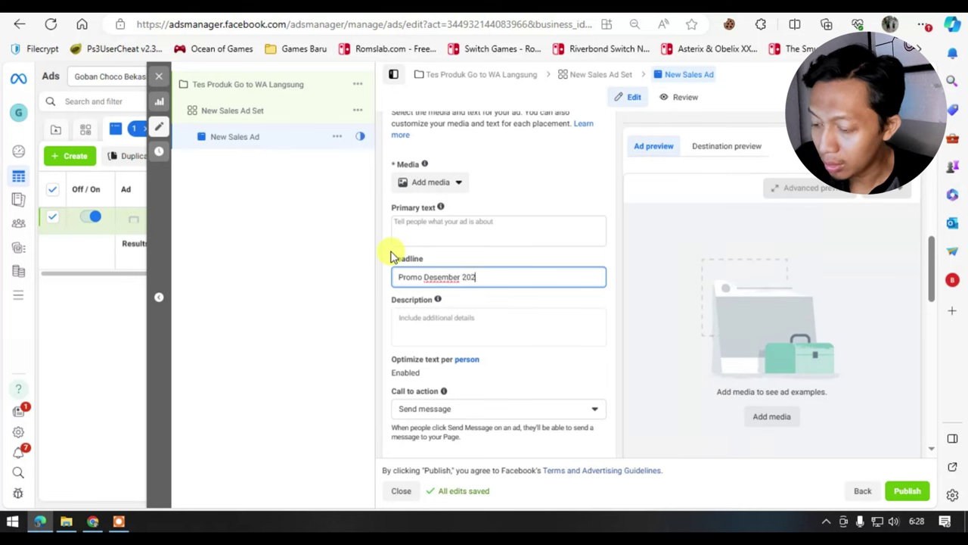
pyautogui.write('023')
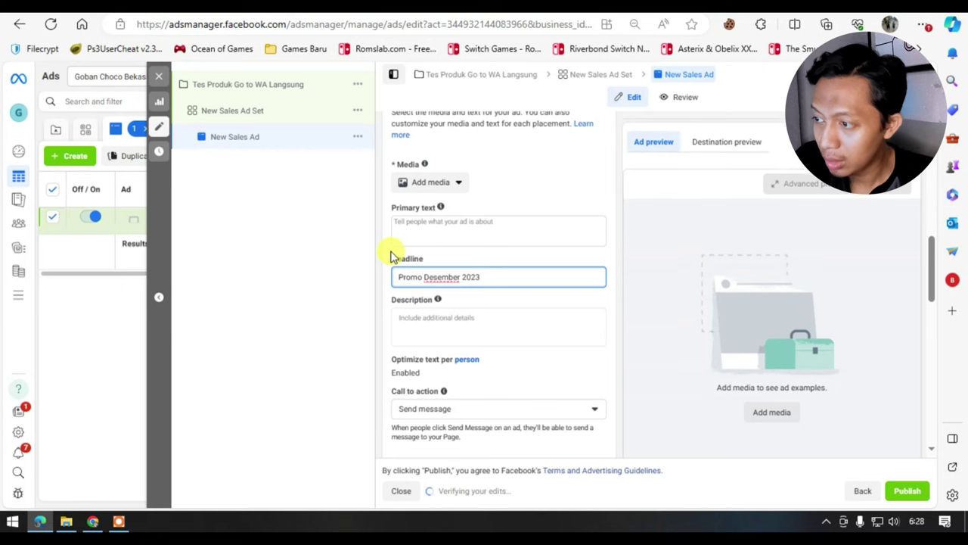
# Reword the ad's headline to "Promo Akhir Tahun".
pyautogui.moveTo(481, 276); pyautogui.dragTo(426, 279)
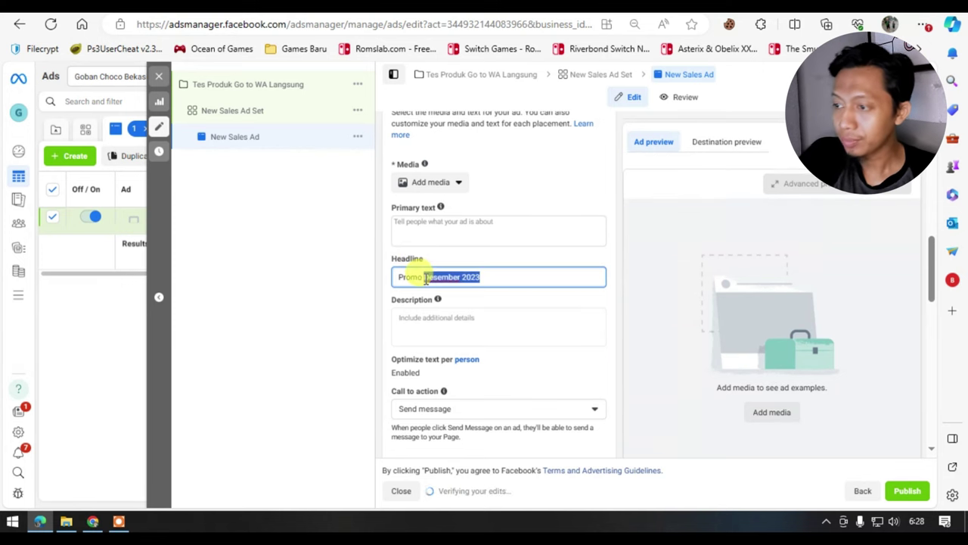
pyautogui.write('Jan')
pyautogui.write('ir T')
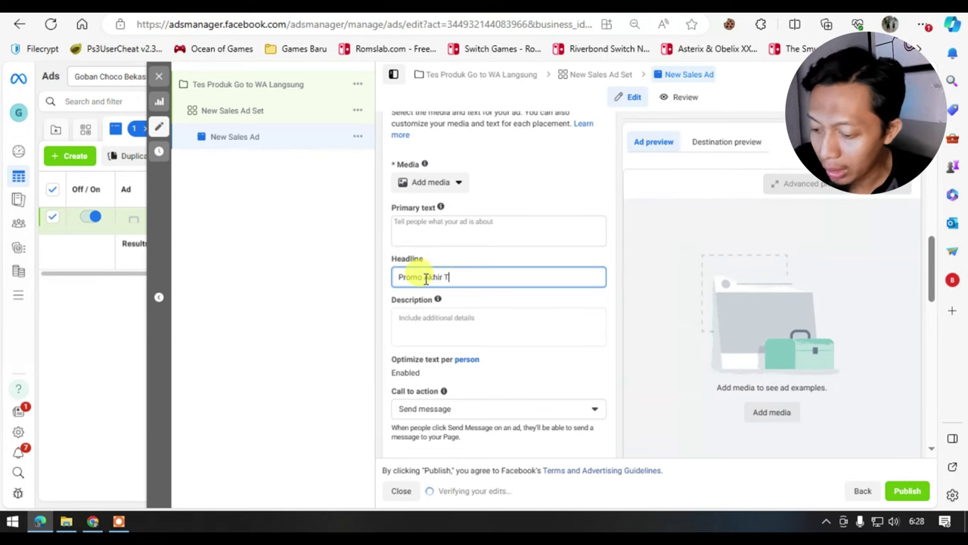
pyautogui.write('ahun')
# Review the ad's call to action, message template, tracking and URL parameter settings.
pyautogui.scroll(-3, 426, 277)
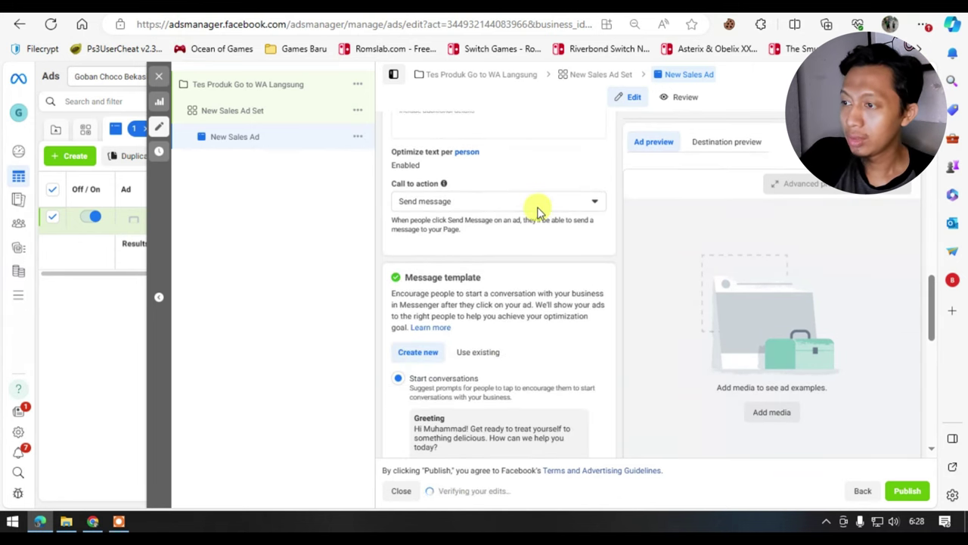
pyautogui.scroll(-3, 537, 234)
pyautogui.scroll(-1, 578, 367)
pyautogui.scroll(-2, 561, 342)
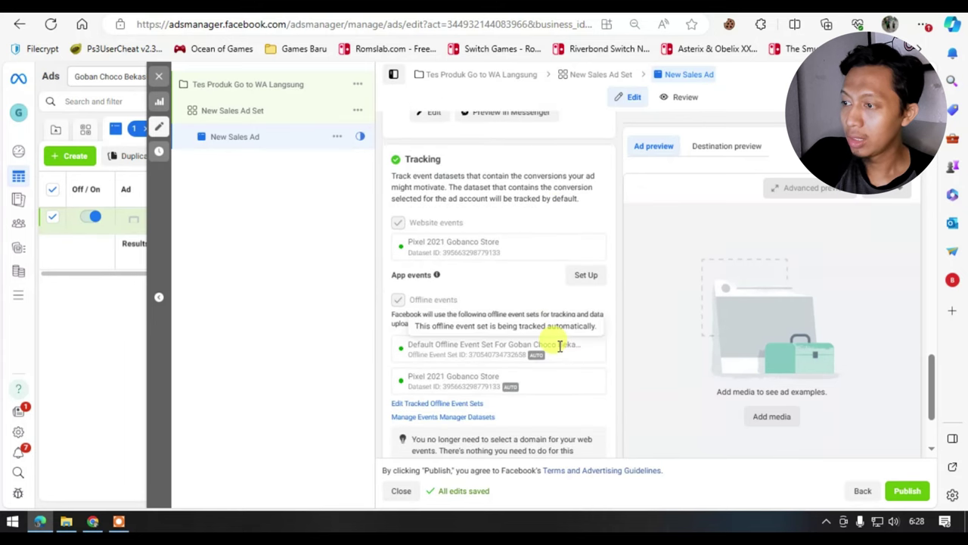
pyautogui.scroll(-2, 560, 345)
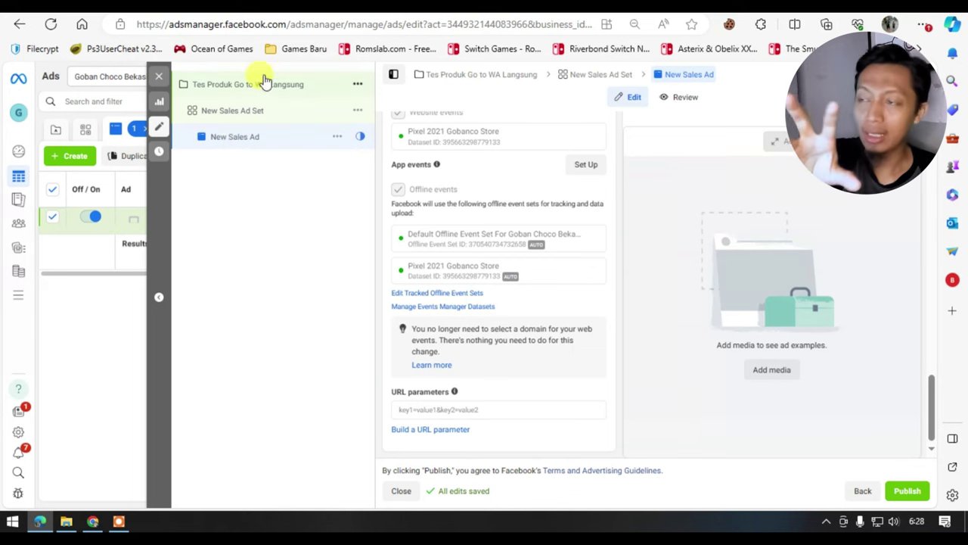
# Add the second "Open Reseller" account image to the ad creative, keeping the original crop for Feeds and for Stories and Reels.
pyautogui.scroll(15, 598, 257)
pyautogui.scroll(4, 426, 259)
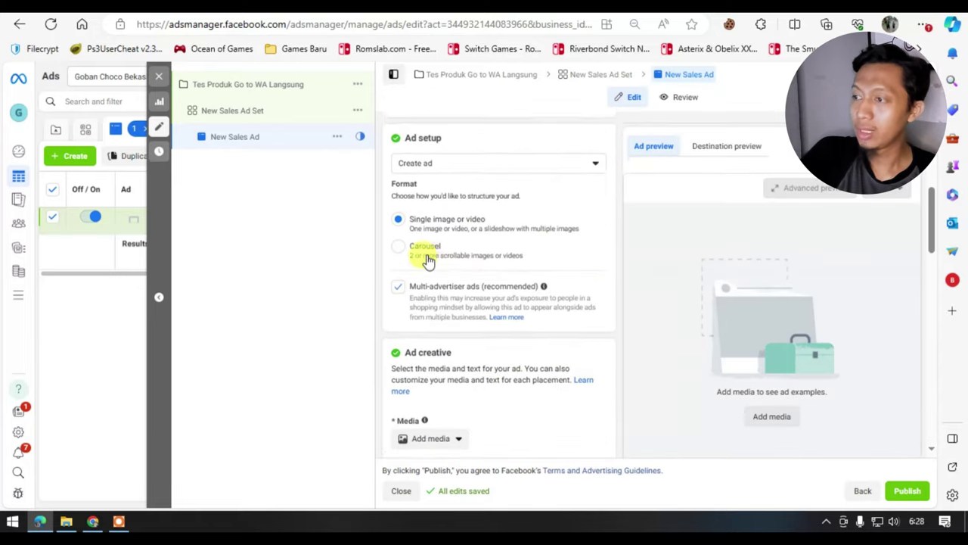
pyautogui.scroll(-4, 429, 270)
pyautogui.click(431, 280)
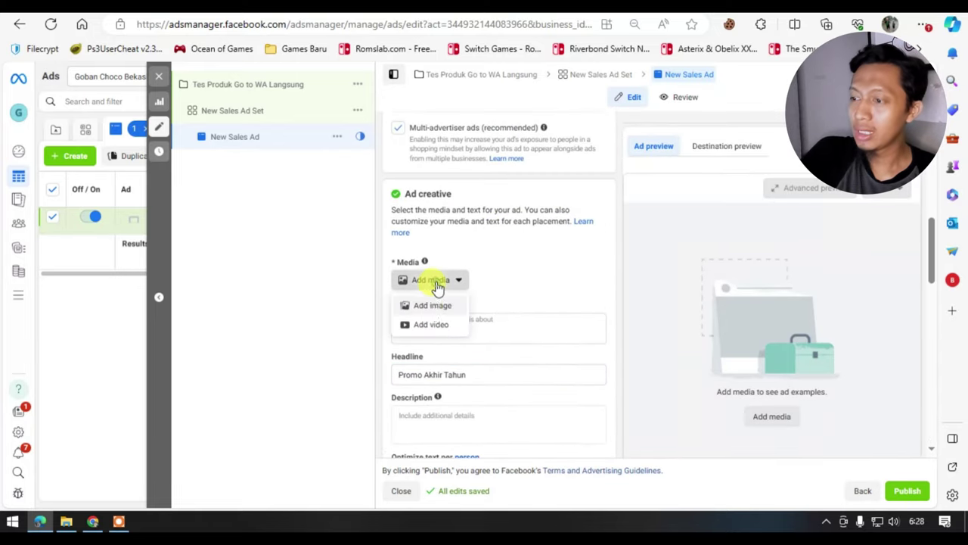
pyautogui.click(430, 306)
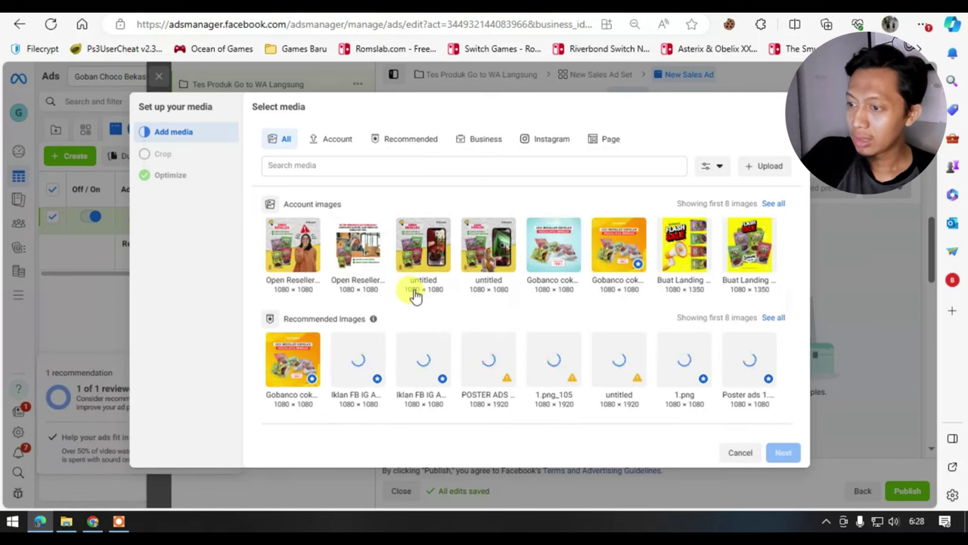
pyautogui.click(338, 261)
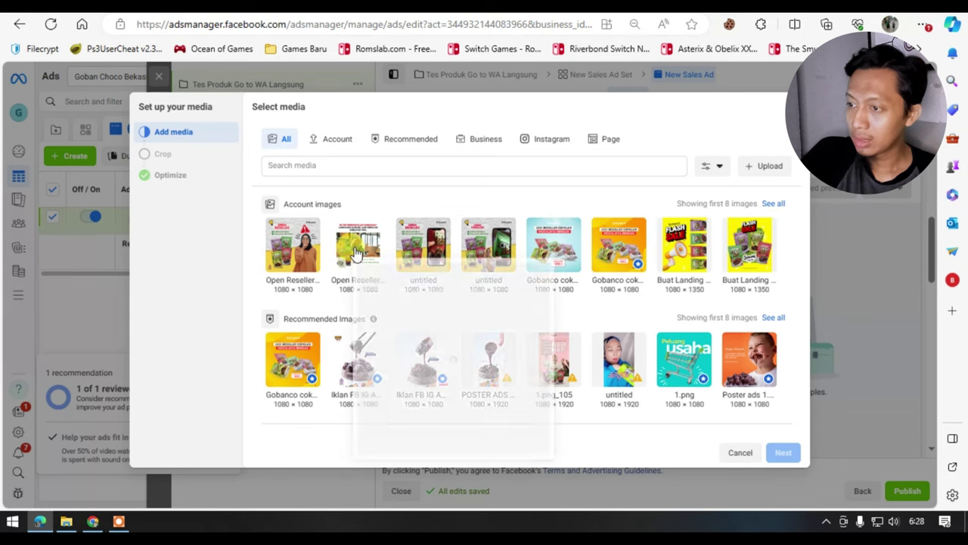
pyautogui.click(770, 450)
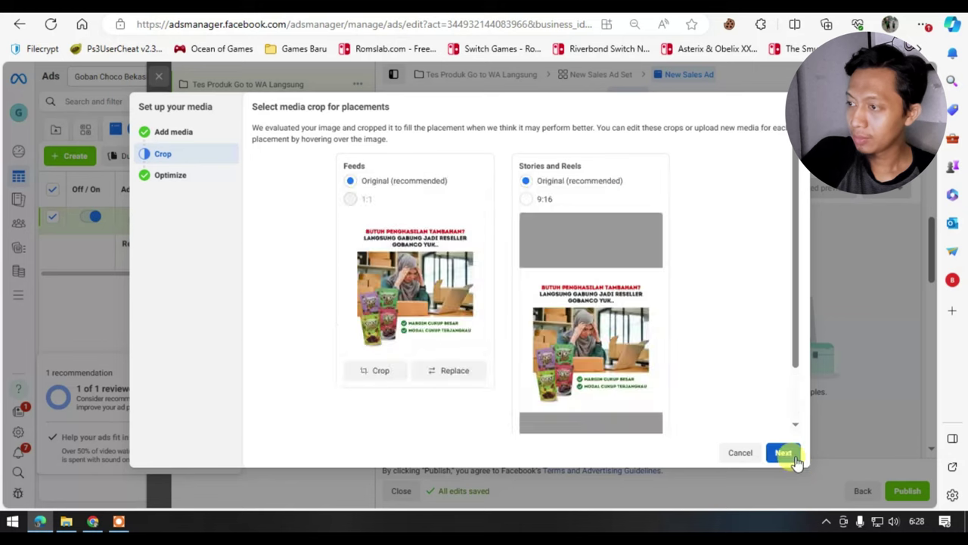
pyautogui.click(785, 453)
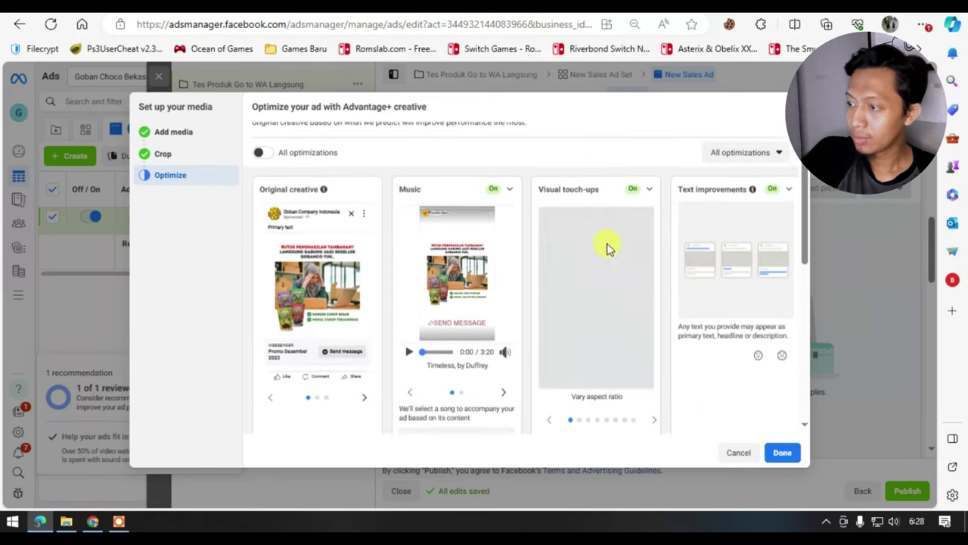
# Turn off the suggested music in the Advantage+ creative optimizations and finish the media setup.
pyautogui.click(508, 208)
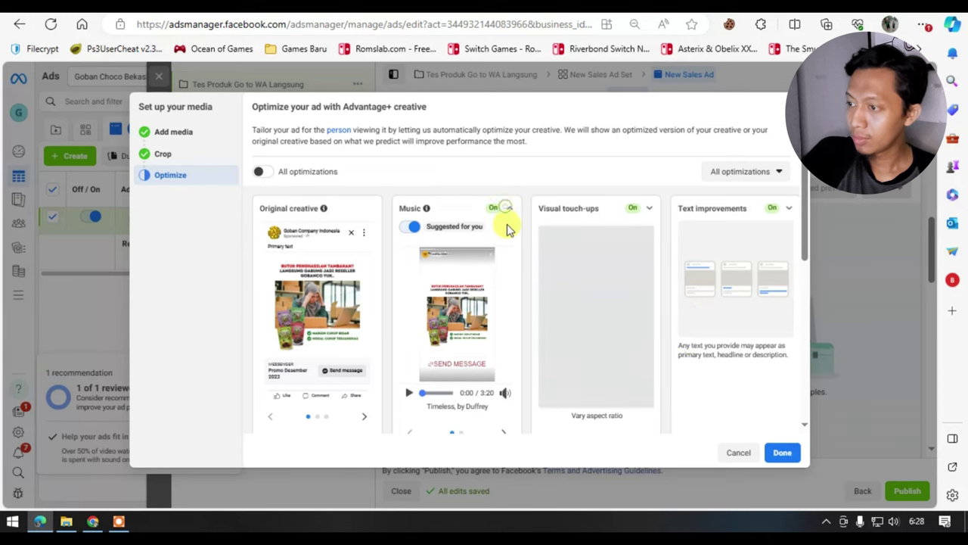
pyautogui.click(412, 227)
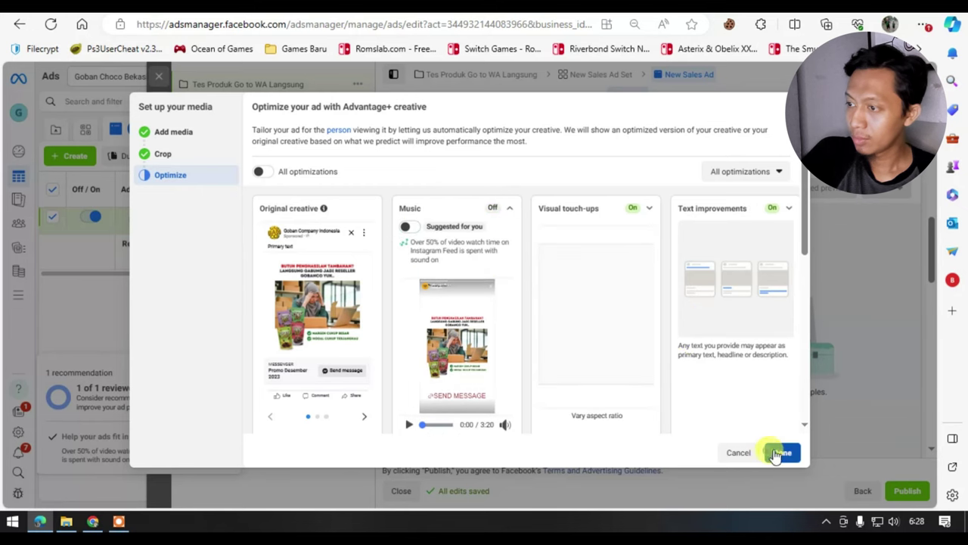
pyautogui.click(851, 304)
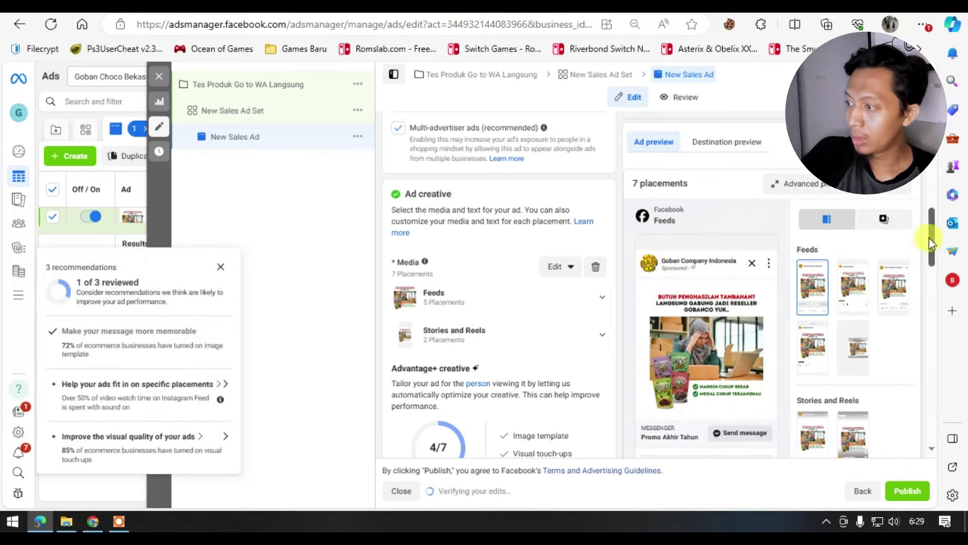
# Enlarge the page to 90% and examine the ad's Facebook Feeds preview down to its headline and Send message button.
pyautogui.scroll(-2, 932, 242)
pyautogui.hotkey('ctrl', '+')
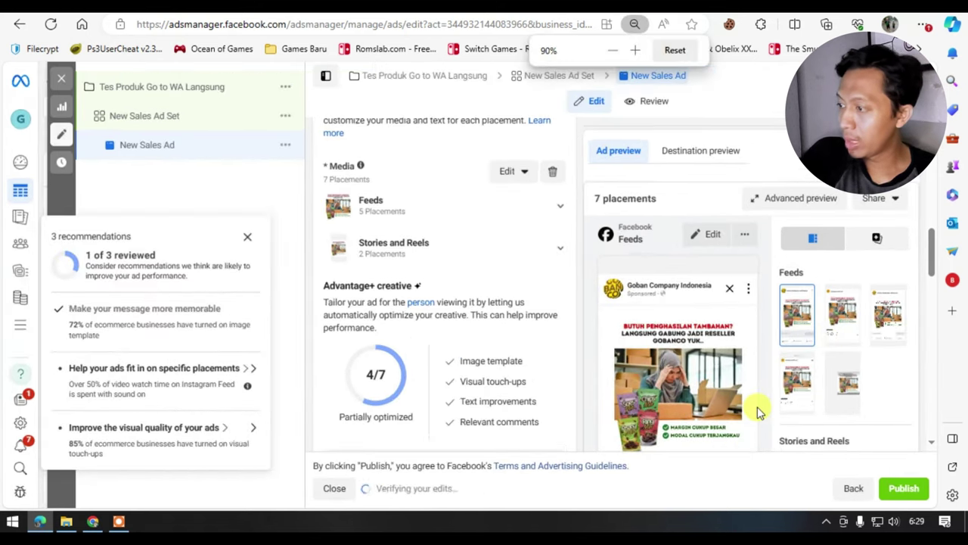
pyautogui.scroll(-6, 758, 398)
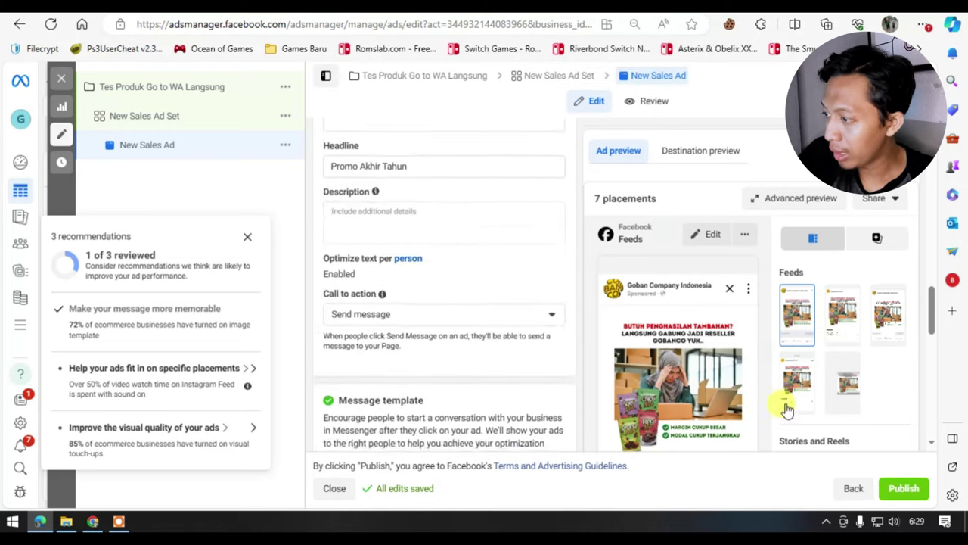
pyautogui.scroll(-10, 918, 428)
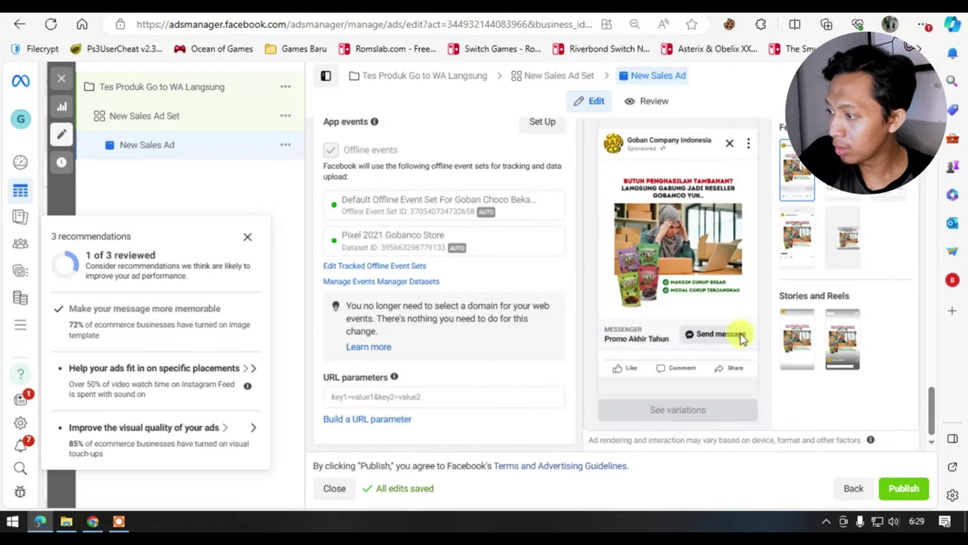